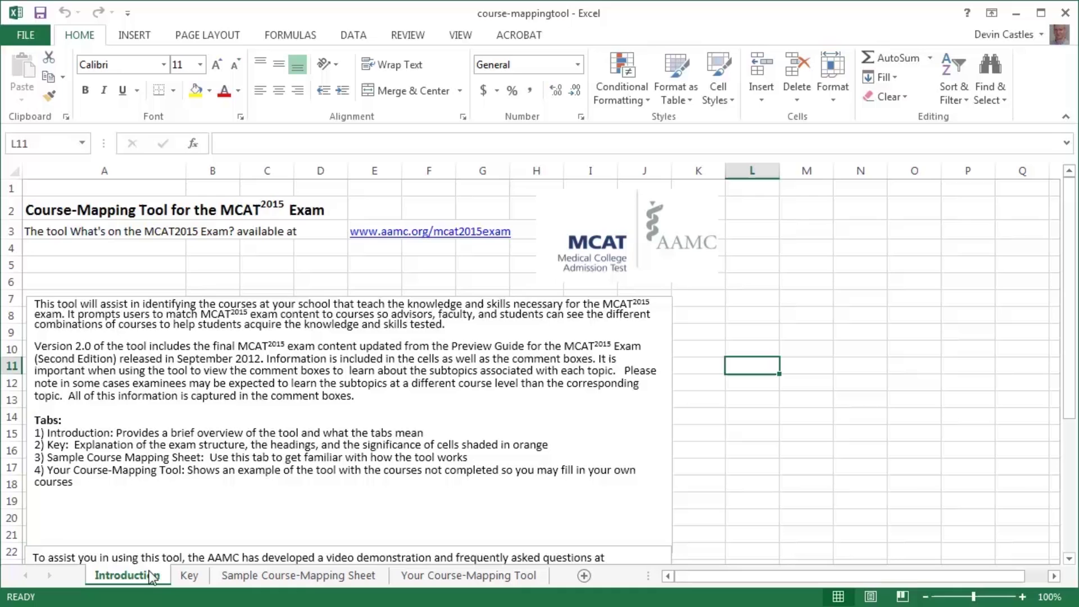
Step: Read through the Key sheet, from the term definitions and orange-cell explanation to the exam structure and the entering medical school competencies
{"action": "left_click", "coordinate": [188, 576]}
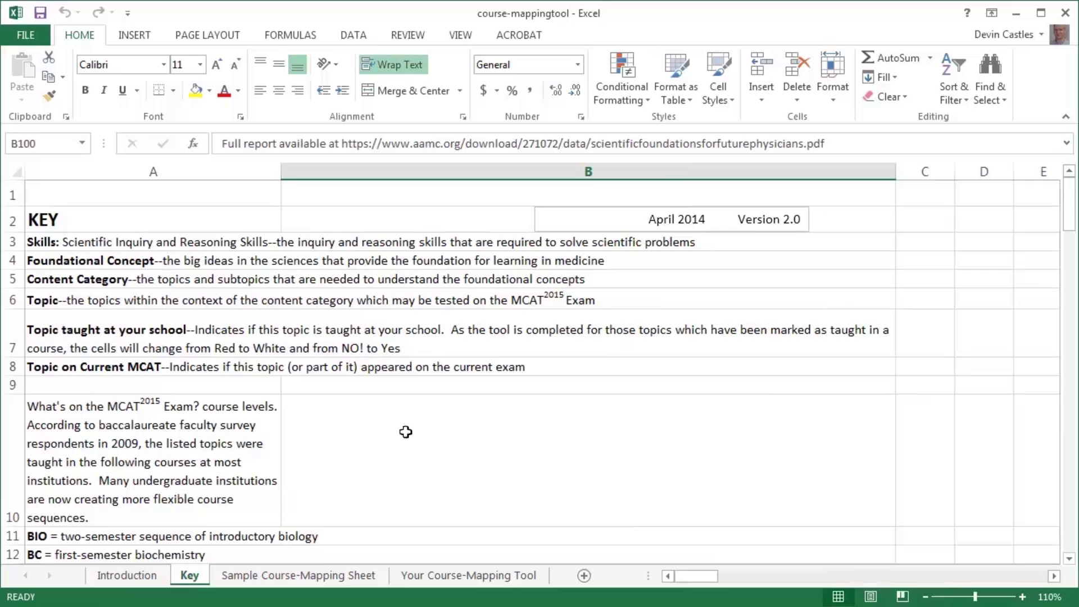
{"action": "scroll", "coordinate": [417, 446], "scroll_direction": "down", "scroll_amount": 1}
{"action": "scroll", "coordinate": [417, 447], "scroll_direction": "down", "scroll_amount": 4}
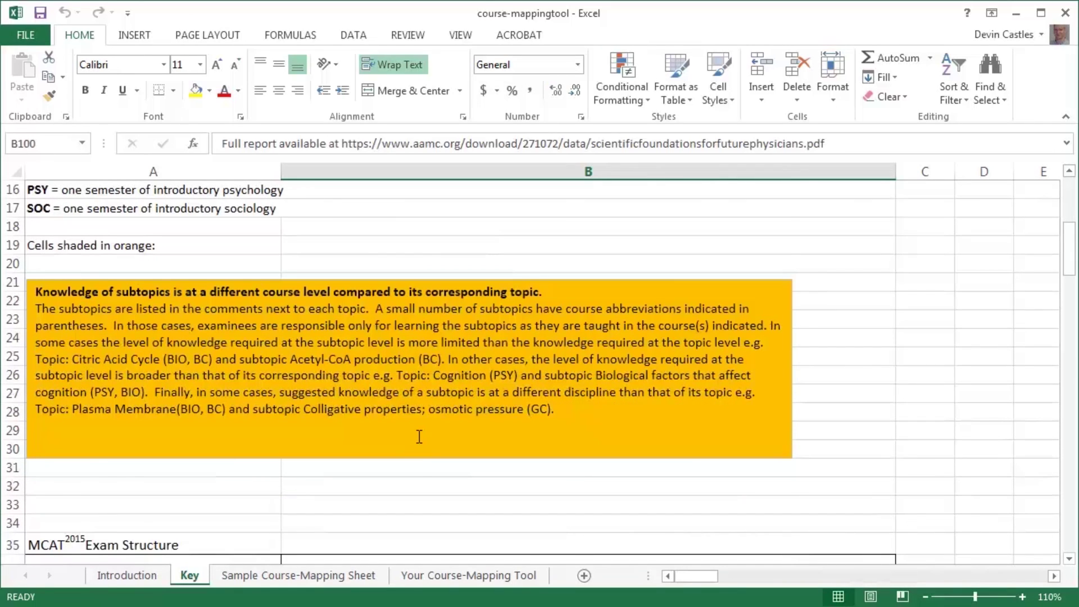
{"action": "scroll", "coordinate": [419, 437], "scroll_direction": "down", "scroll_amount": 5}
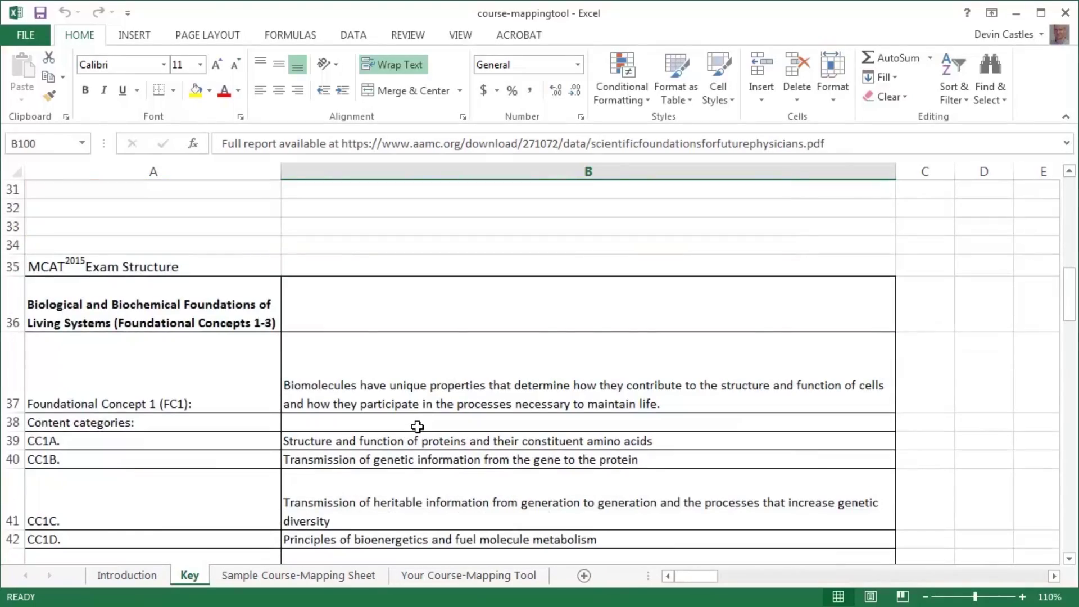
{"action": "scroll", "coordinate": [417, 427], "scroll_direction": "down", "scroll_amount": 11}
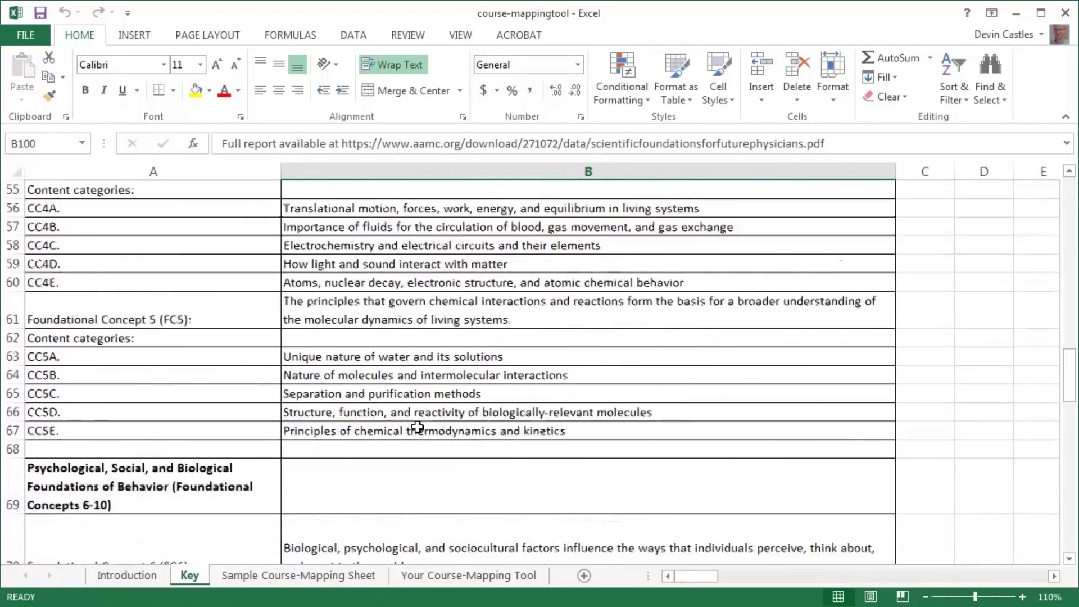
{"action": "scroll", "coordinate": [417, 426], "scroll_direction": "down", "scroll_amount": 7}
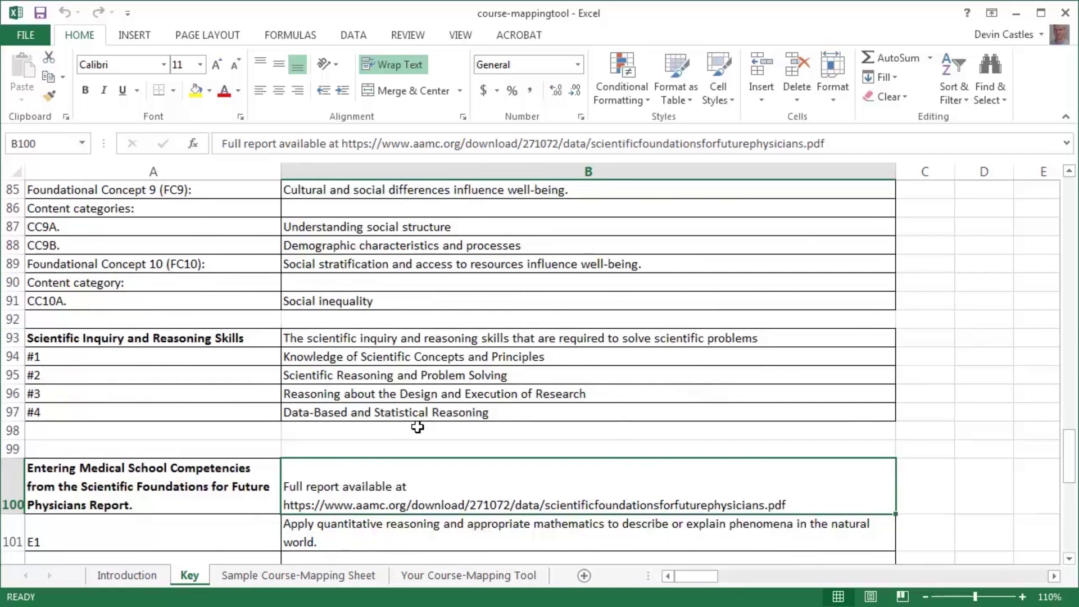
{"action": "scroll", "coordinate": [417, 427], "scroll_direction": "down", "scroll_amount": 1}
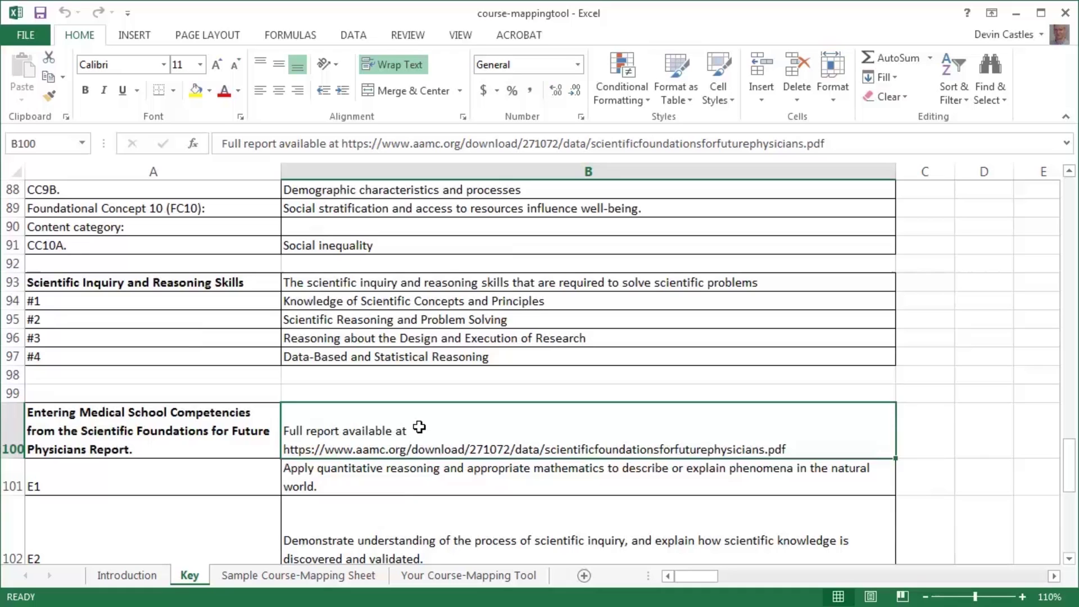
Step: Compare the Sample Course-Mapping Sheet with the Your Course-Mapping Tool sheet, including the latter's course list columns
{"action": "left_click", "coordinate": [302, 573]}
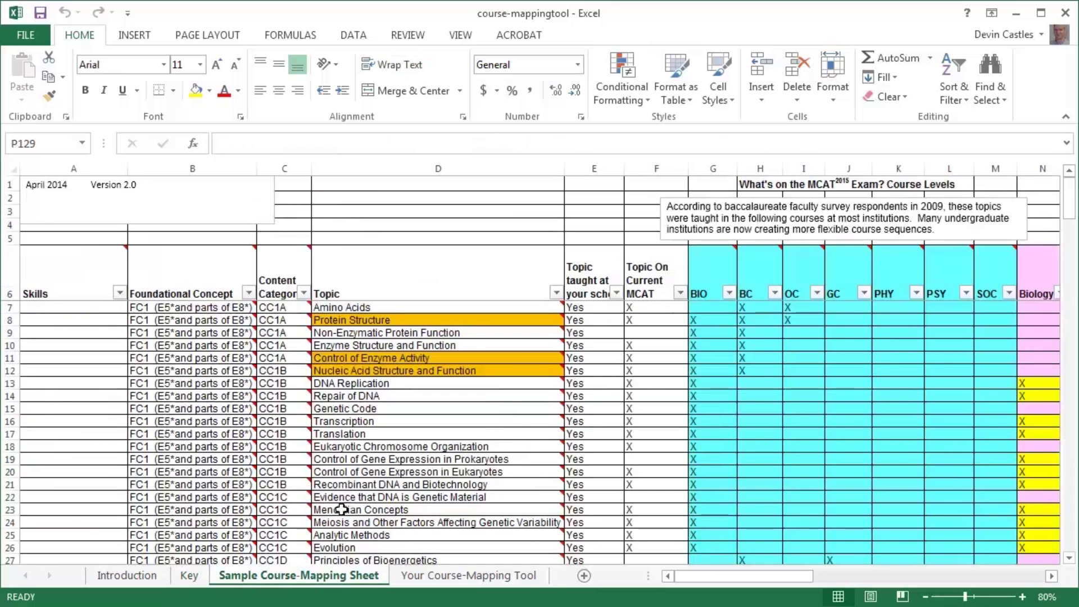
{"action": "mouse_move", "coordinate": [353, 499]}
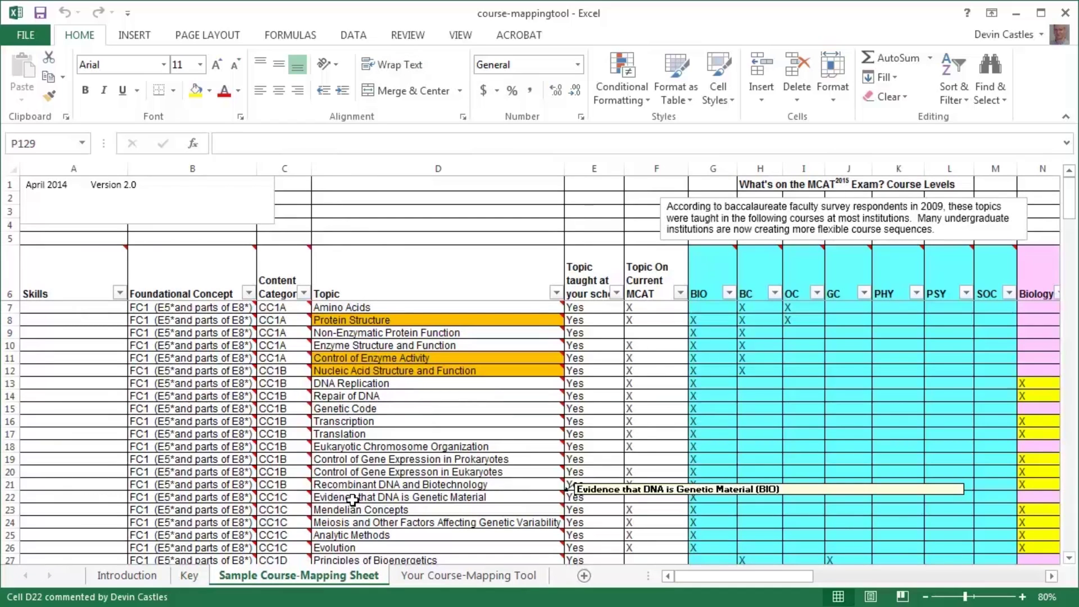
{"action": "left_click", "coordinate": [435, 576]}
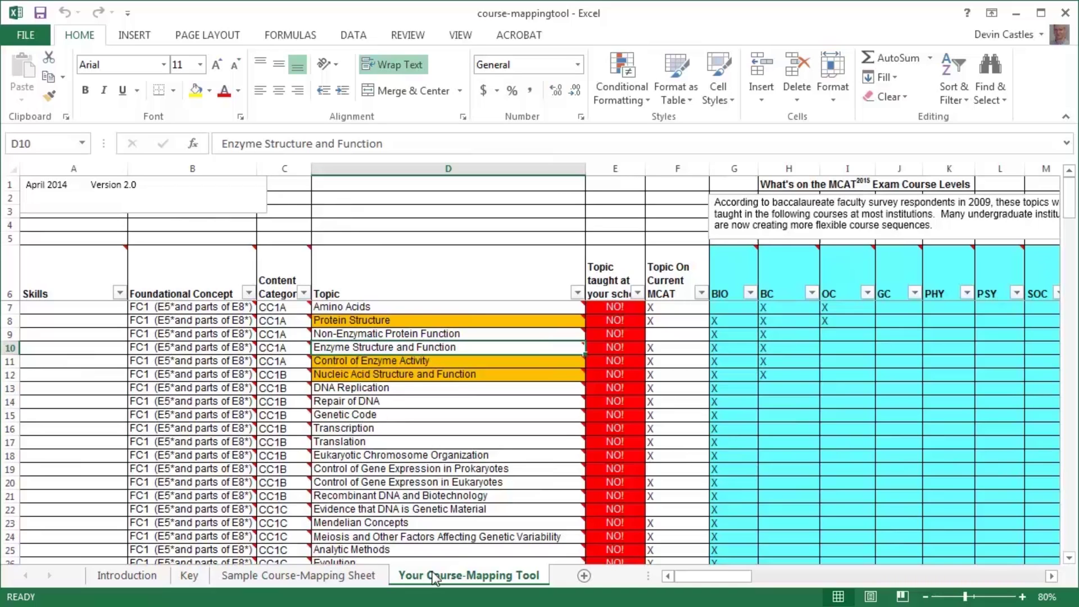
{"action": "left_click", "coordinate": [298, 575]}
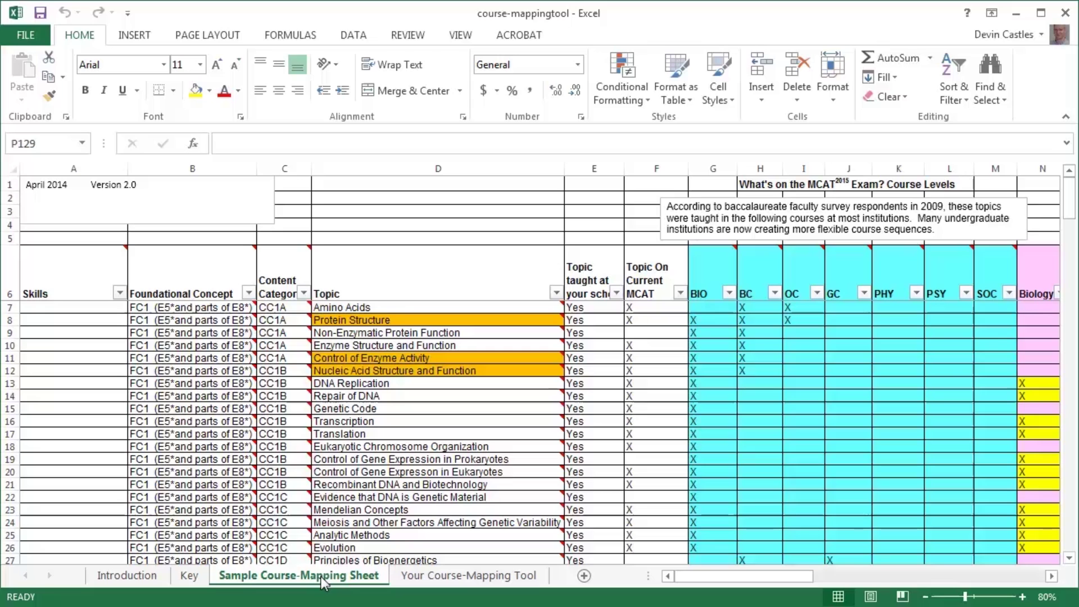
{"action": "left_click", "coordinate": [409, 574]}
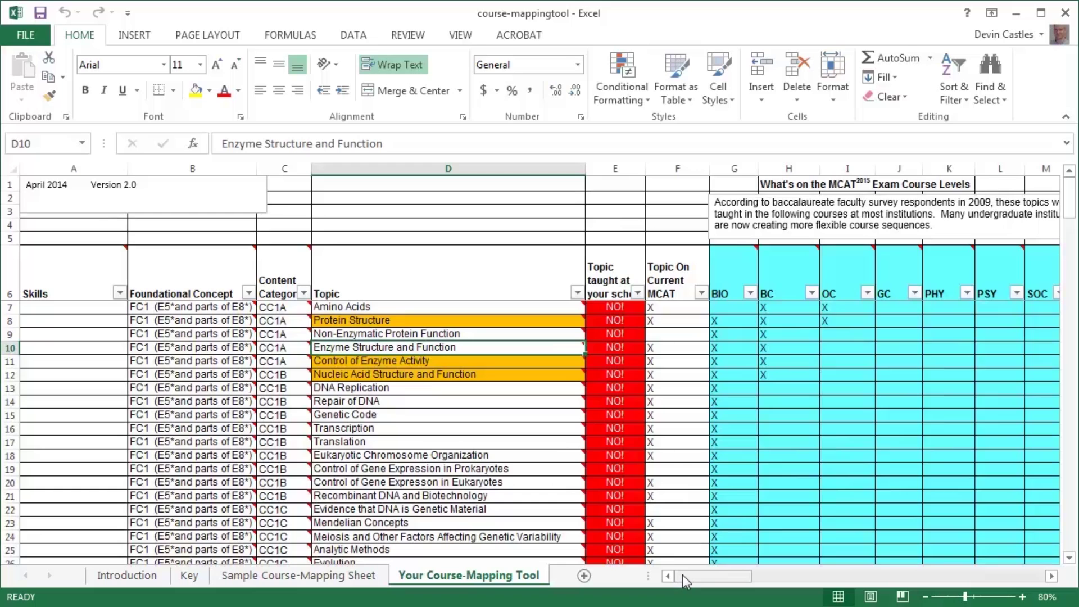
{"action": "left_click_drag", "start_coordinate": [682, 575], "coordinate": [693, 576]}
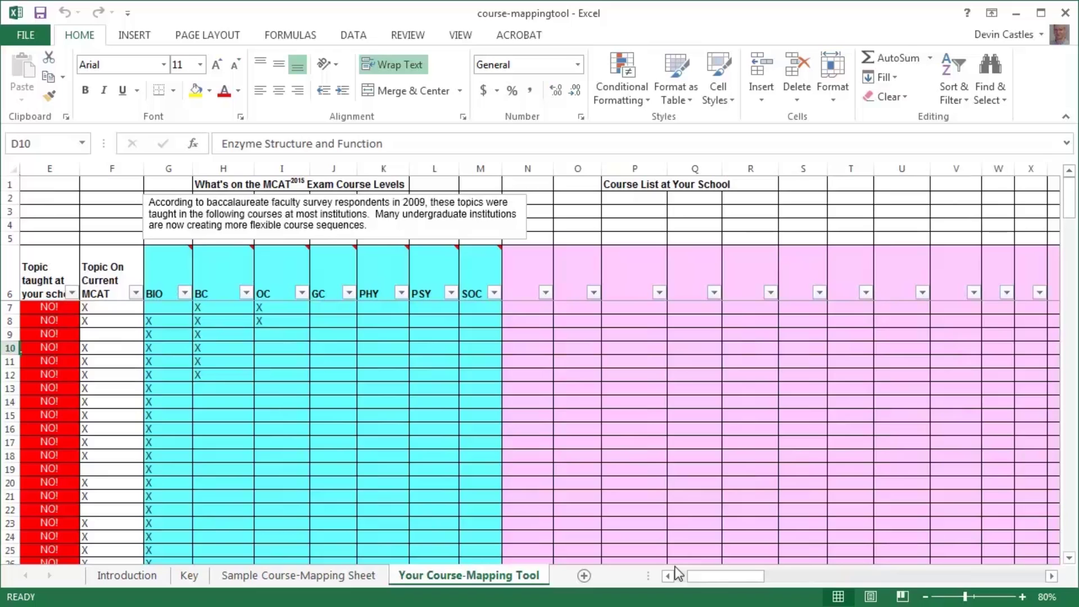
Step: On the Sample Course-Mapping Sheet, view the Content Category filter options and read the header comments for Skills and Foundational Concept
{"action": "left_click", "coordinate": [311, 576]}
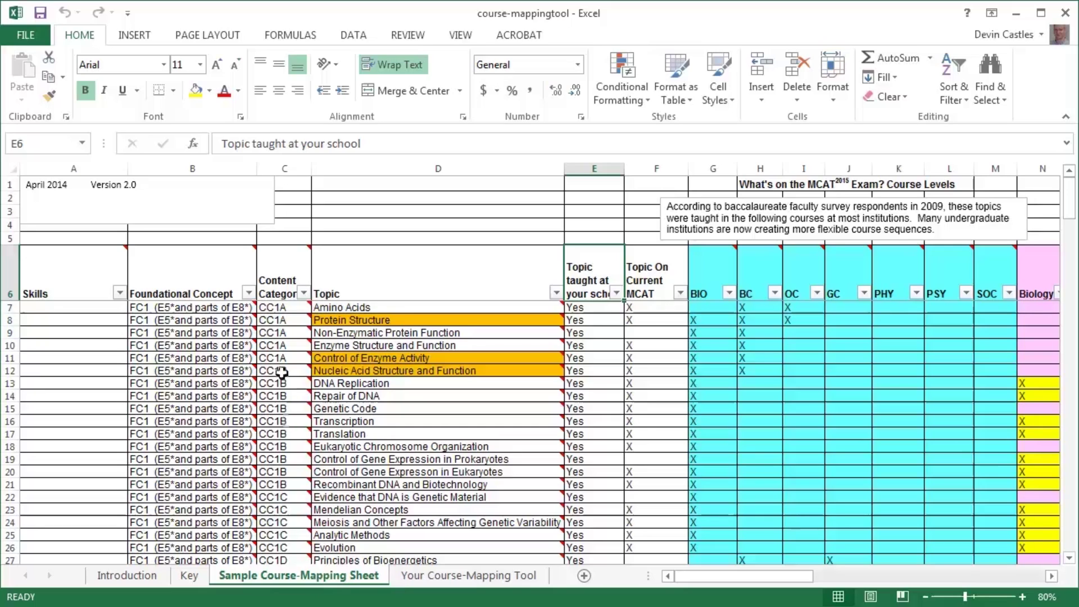
{"action": "left_click", "coordinate": [304, 293]}
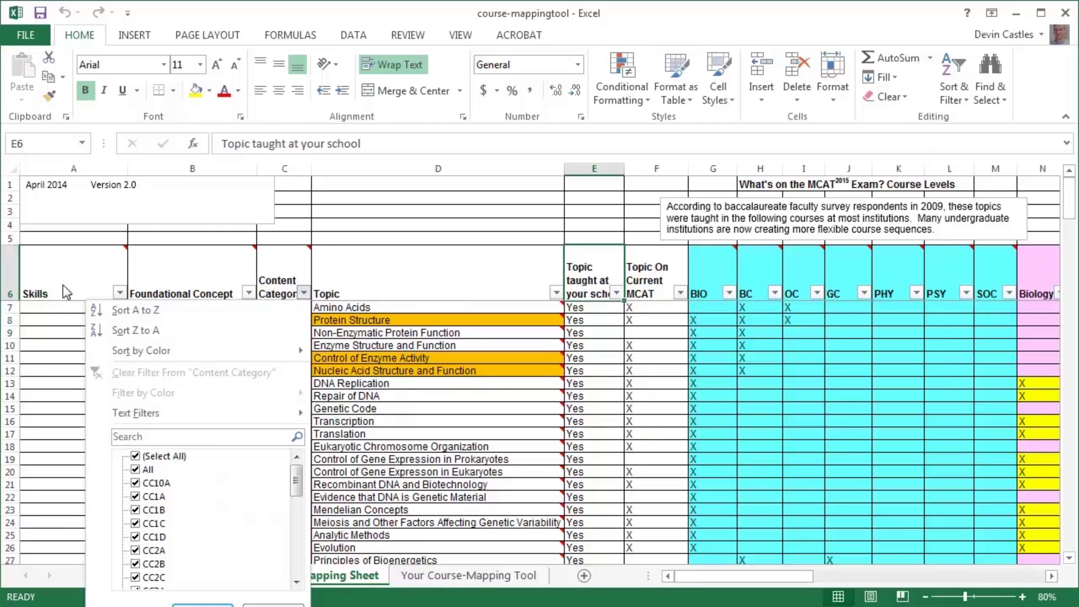
{"action": "left_click", "coordinate": [62, 286]}
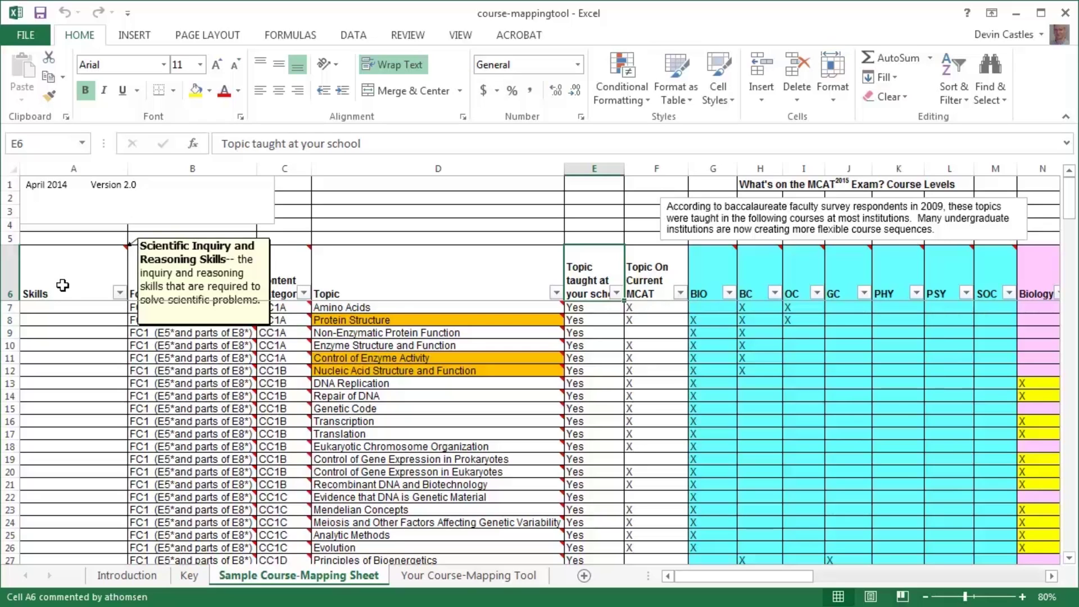
{"action": "mouse_move", "coordinate": [173, 281]}
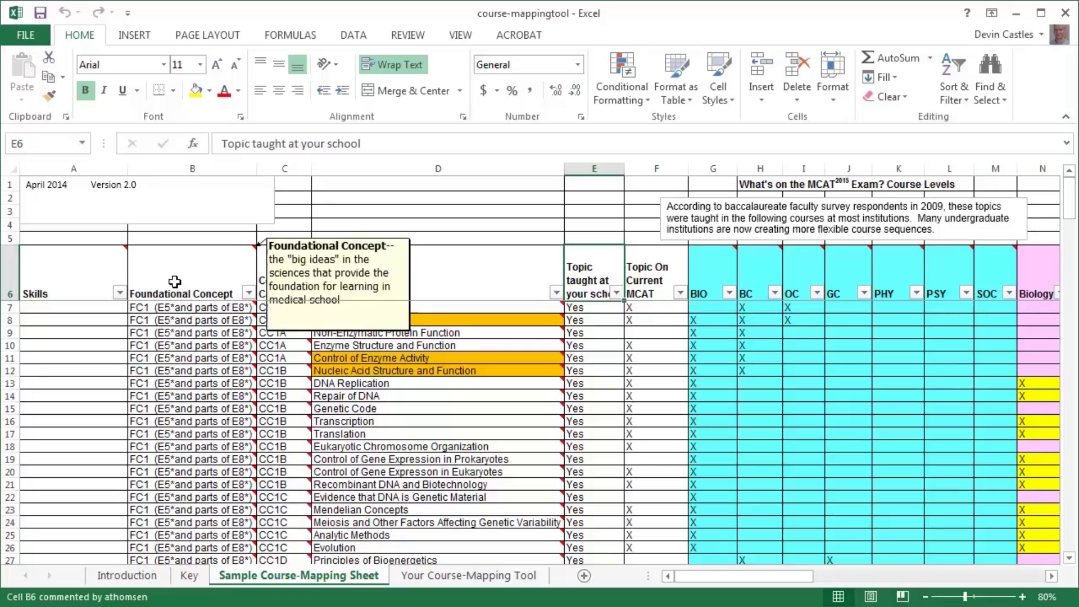
{"action": "mouse_move", "coordinate": [267, 275]}
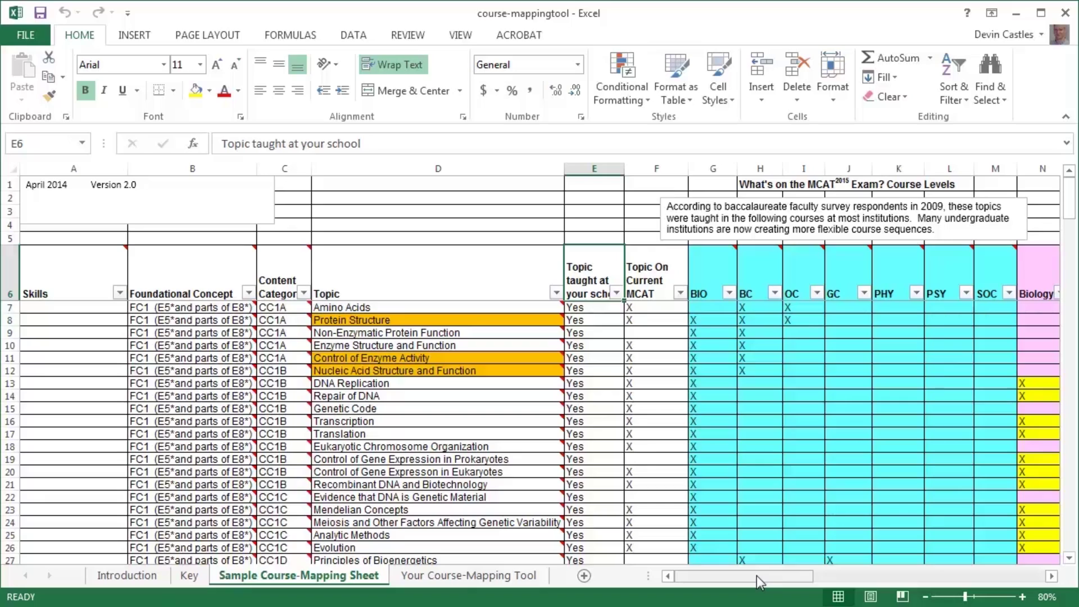
{"action": "left_click_drag", "start_coordinate": [757, 575], "coordinate": [719, 585]}
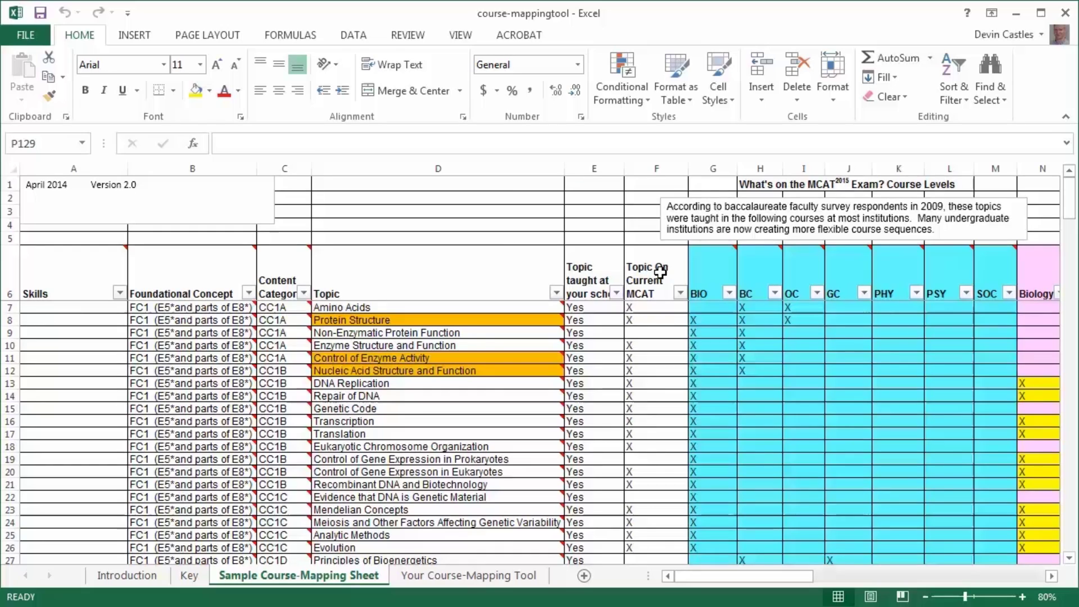
Step: Read the header comments of the course-level columns BIO through SOC and examine the sample sheet's Course List at Your School
{"action": "mouse_move", "coordinate": [1000, 278]}
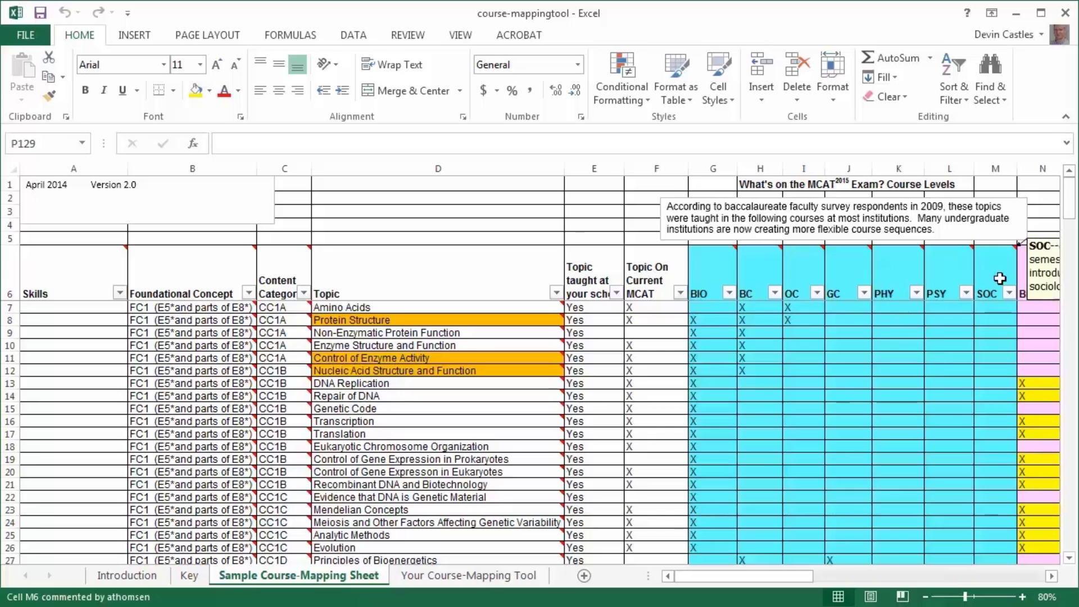
{"action": "mouse_move", "coordinate": [721, 279]}
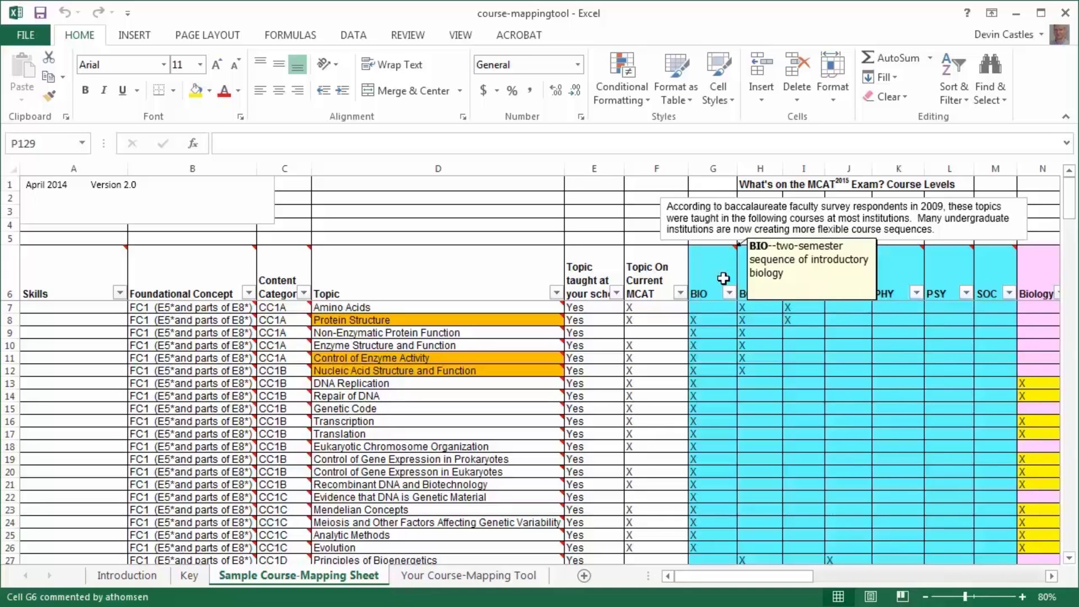
{"action": "mouse_move", "coordinate": [766, 277]}
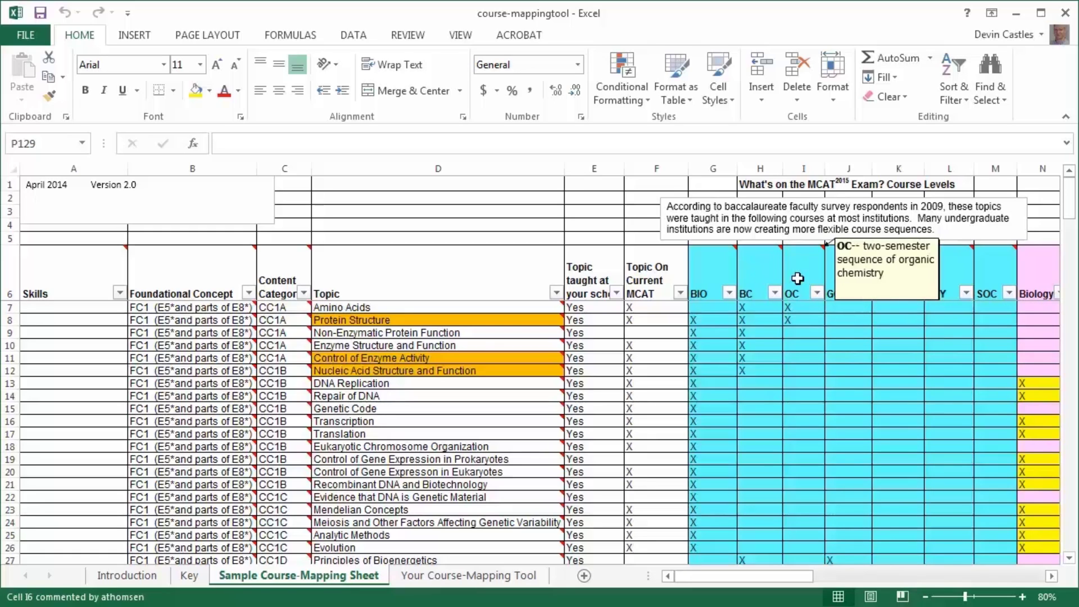
{"action": "mouse_move", "coordinate": [842, 284]}
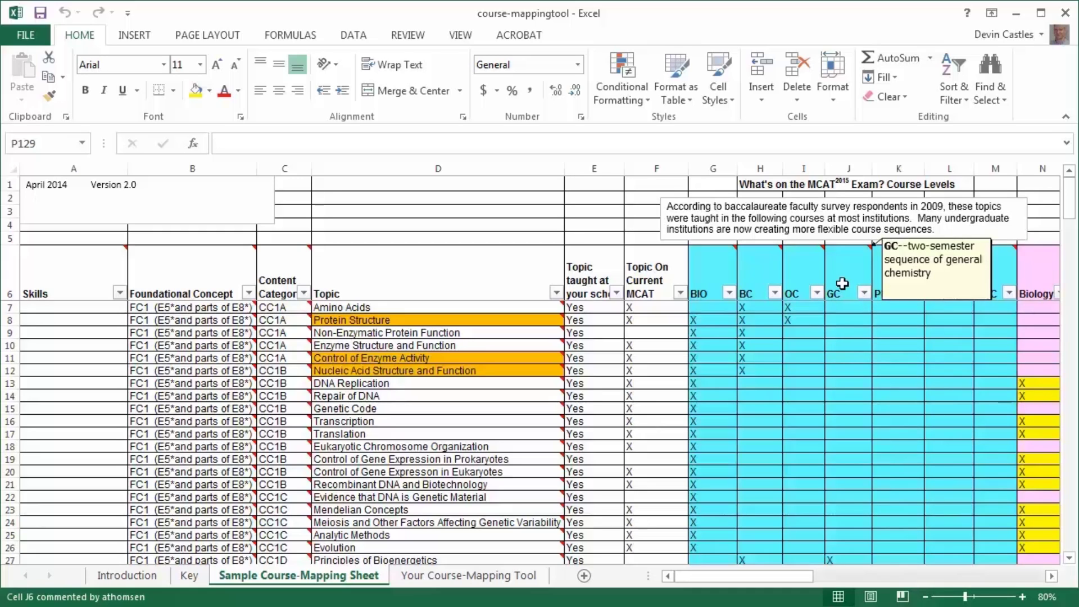
{"action": "mouse_move", "coordinate": [896, 287]}
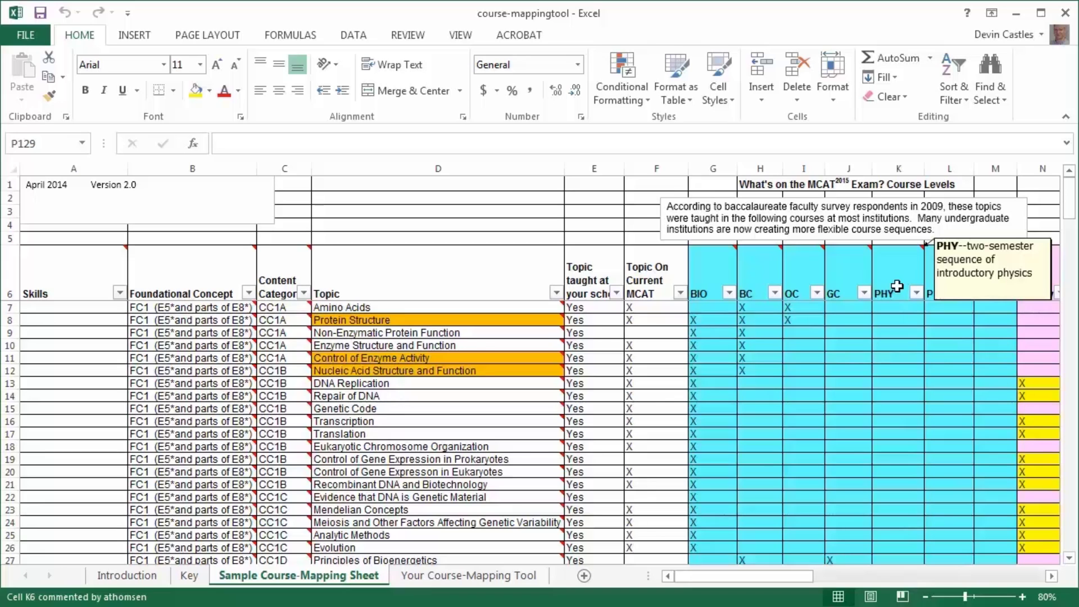
{"action": "mouse_move", "coordinate": [935, 288]}
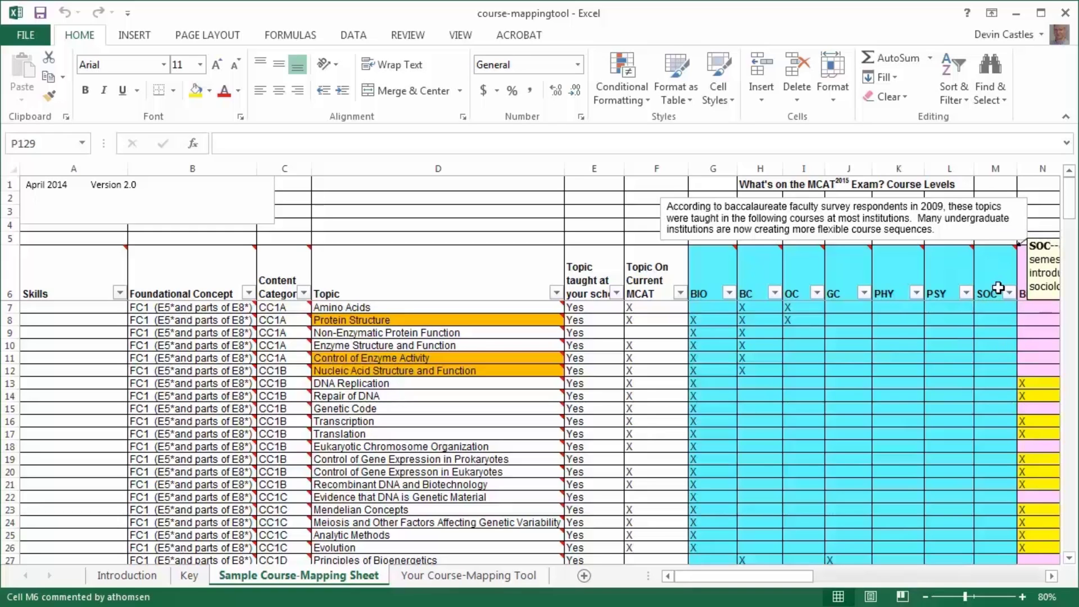
{"action": "left_click", "coordinate": [438, 371]}
{"action": "left_click_drag", "start_coordinate": [766, 575], "coordinate": [798, 581]}
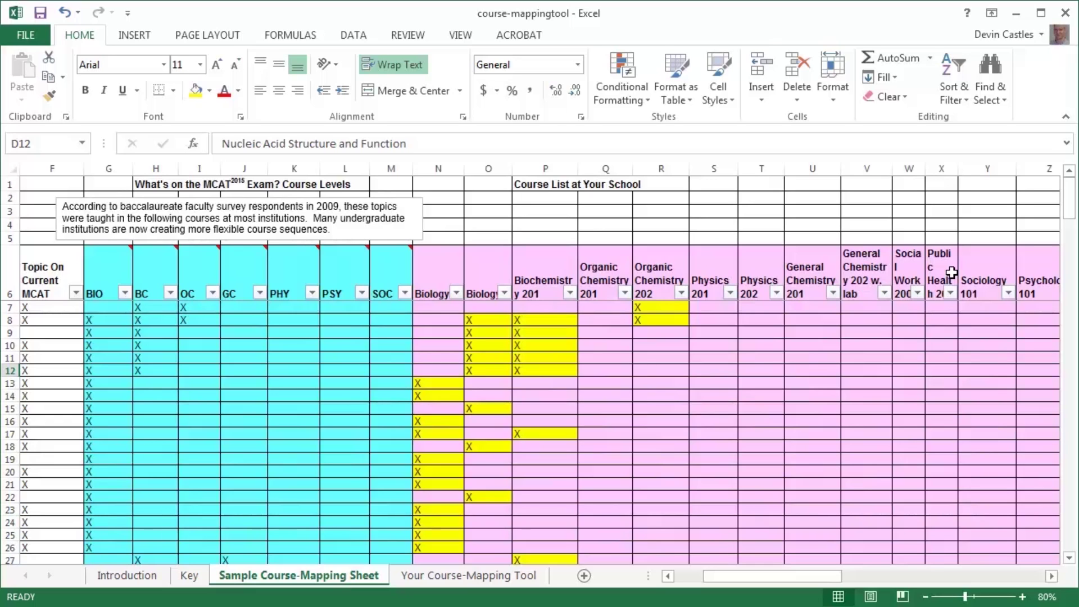
Step: On the Your Course-Mapping Tool sheet, enter "x" for Amino Acids in cell N7 and check the row's Topic taught at your school entry
{"action": "left_click", "coordinate": [465, 576]}
{"action": "left_click_drag", "start_coordinate": [700, 577], "coordinate": [725, 579]}
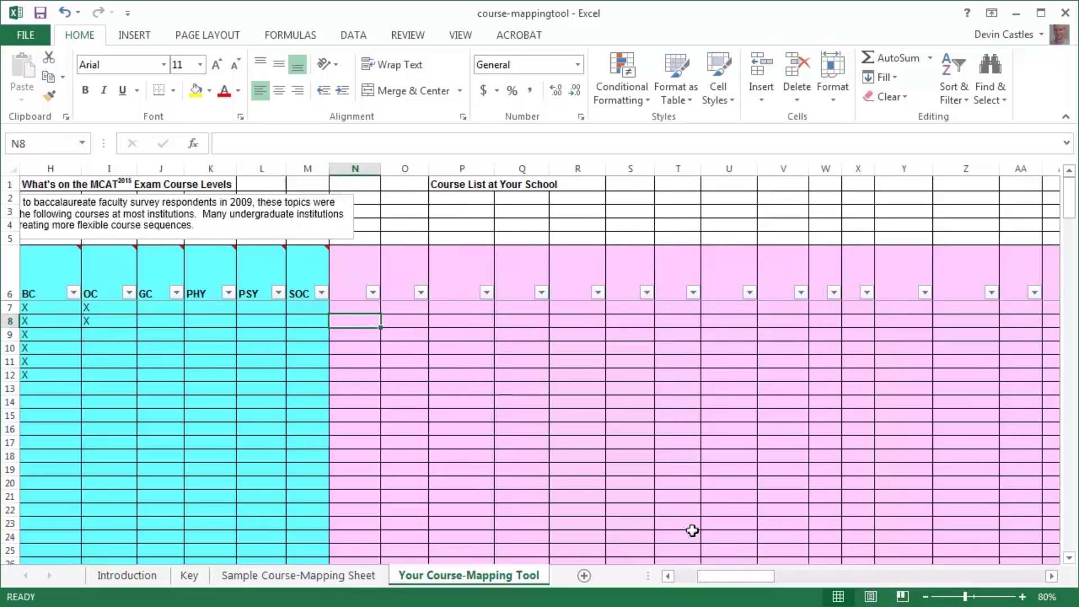
{"action": "left_click", "coordinate": [360, 311]}
{"action": "type", "text": "x"}
{"action": "key", "text": "Return"}
{"action": "left_click", "coordinate": [6, 307]}
{"action": "left_click_drag", "start_coordinate": [702, 578], "coordinate": [680, 575]}
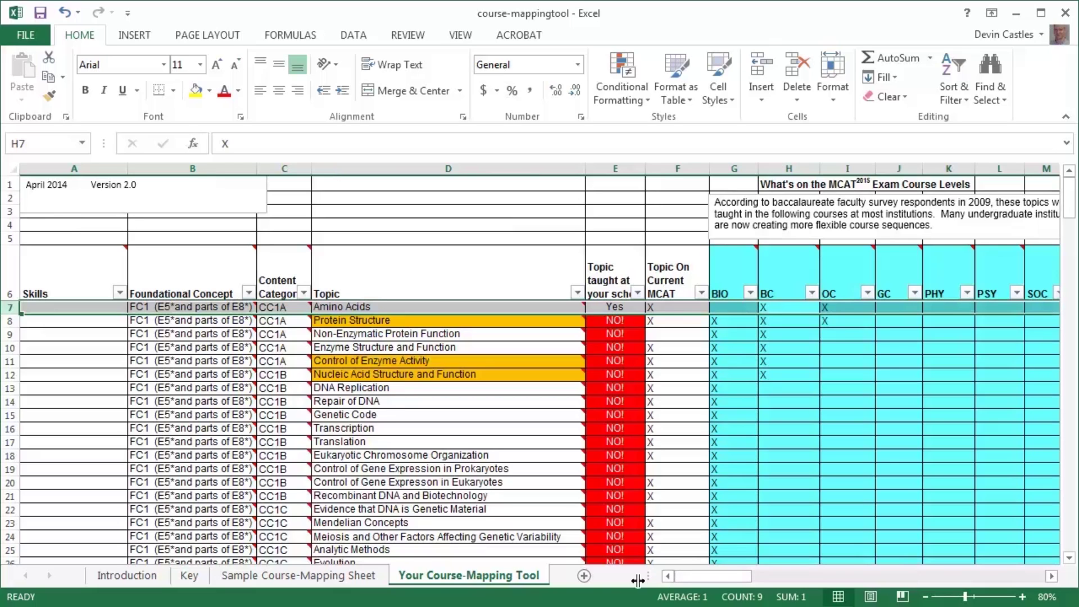
Step: On the Sample Course-Mapping Sheet, read the subtopic comment for the Nucleic Acid Structure and Function topic
{"action": "left_click", "coordinate": [332, 575]}
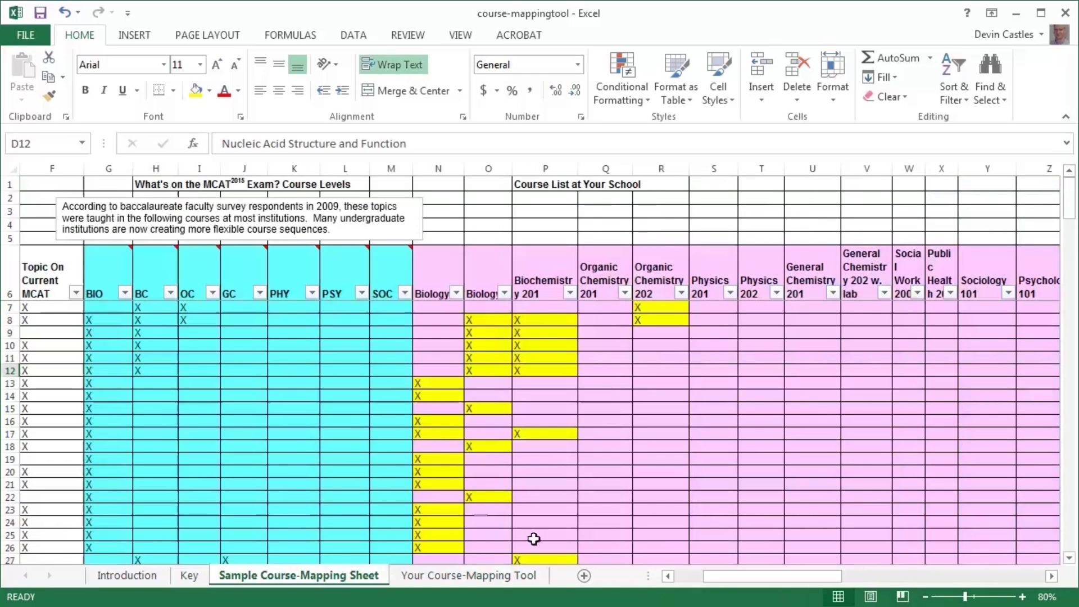
{"action": "left_click_drag", "start_coordinate": [718, 584], "coordinate": [692, 579]}
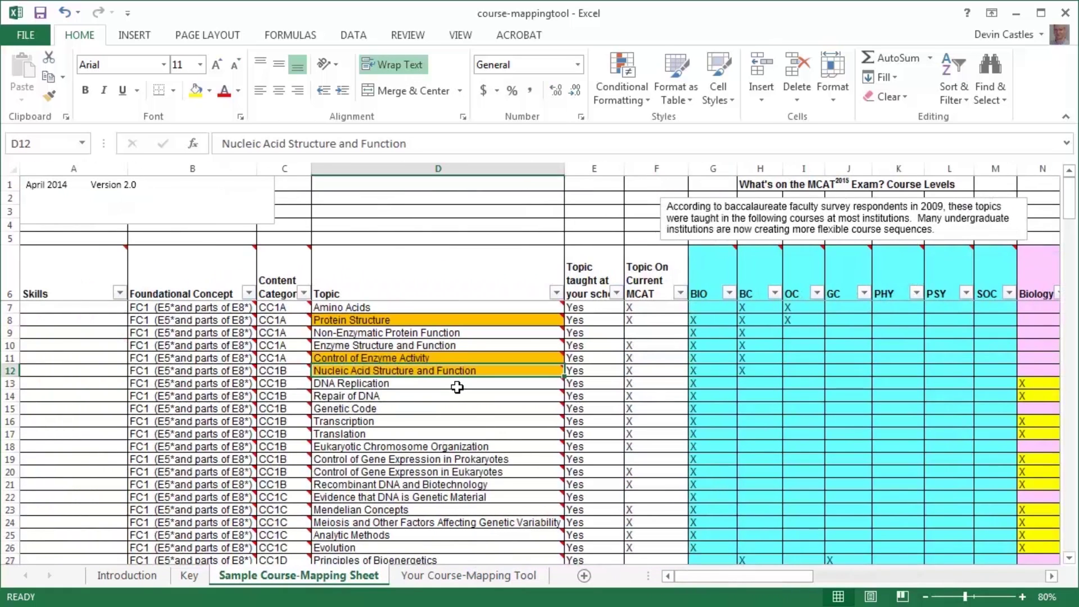
{"action": "mouse_move", "coordinate": [457, 388]}
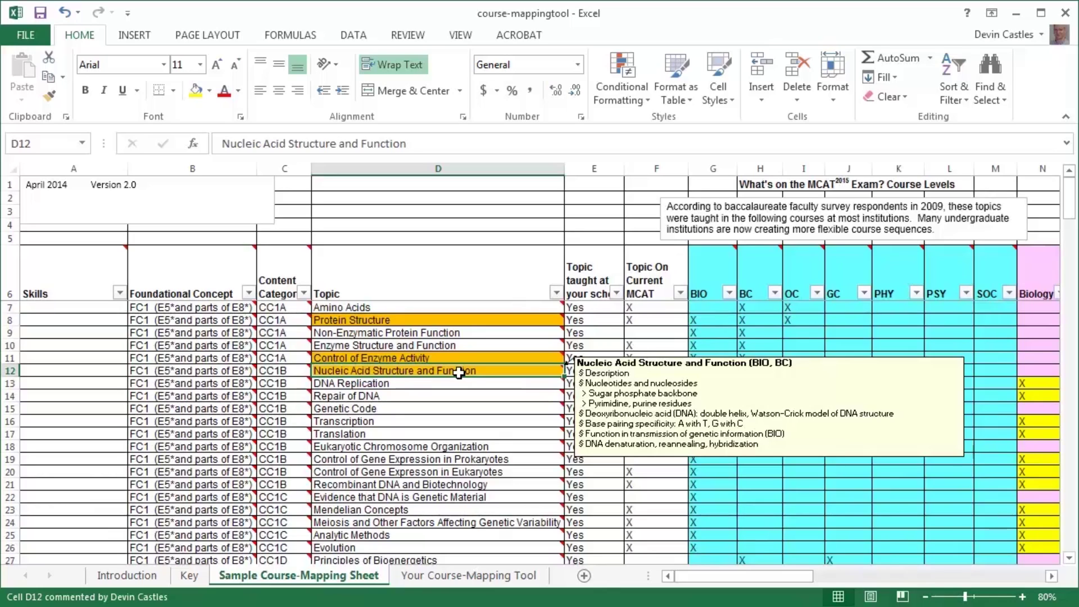
{"action": "right_click", "coordinate": [458, 371]}
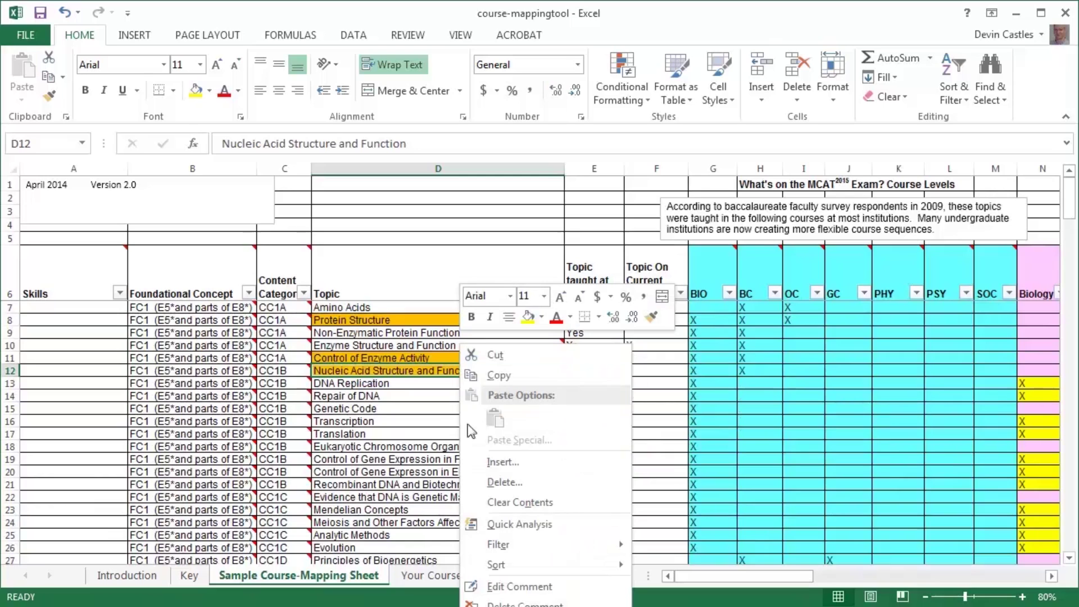
{"action": "key", "text": "Escape"}
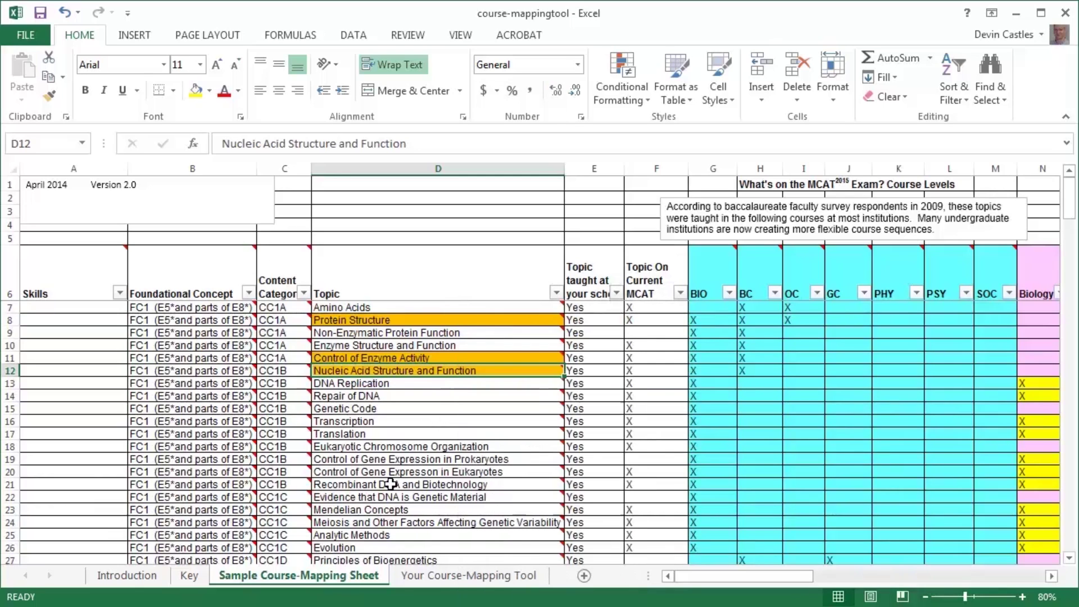
{"action": "mouse_move", "coordinate": [390, 483]}
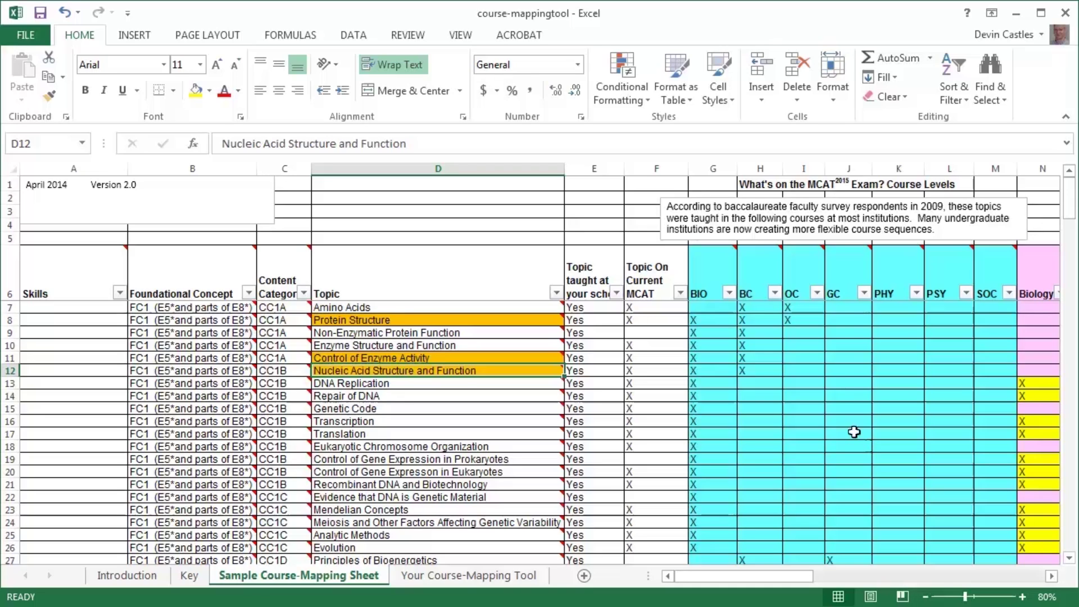
Step: On the Sample Course-Mapping Sheet, filter the OC column to show only the topics marked X, leaving out blanks
{"action": "left_click", "coordinate": [817, 294]}
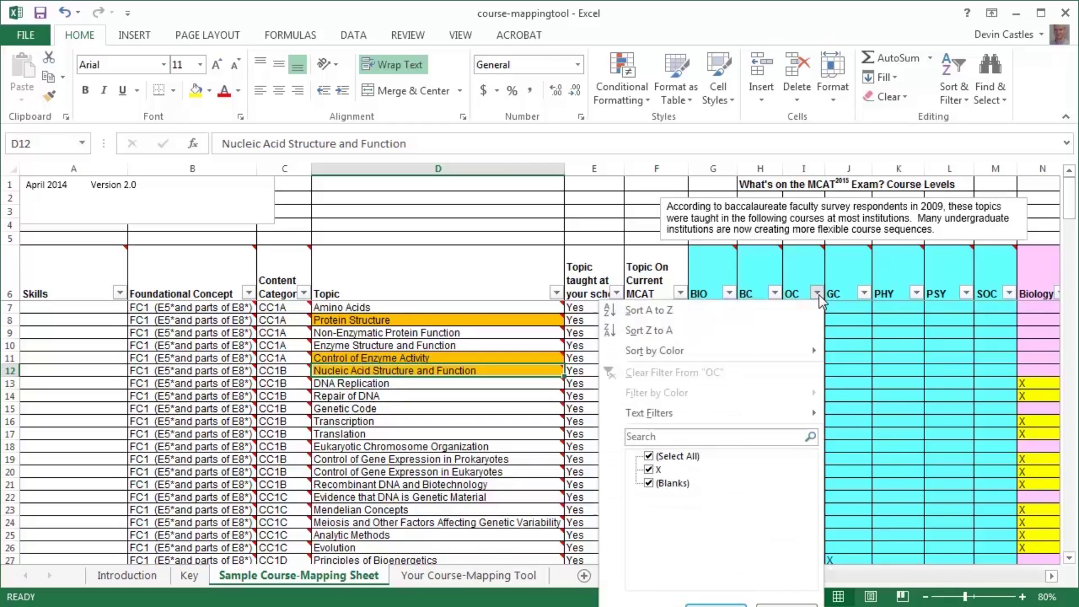
{"action": "left_click", "coordinate": [649, 483]}
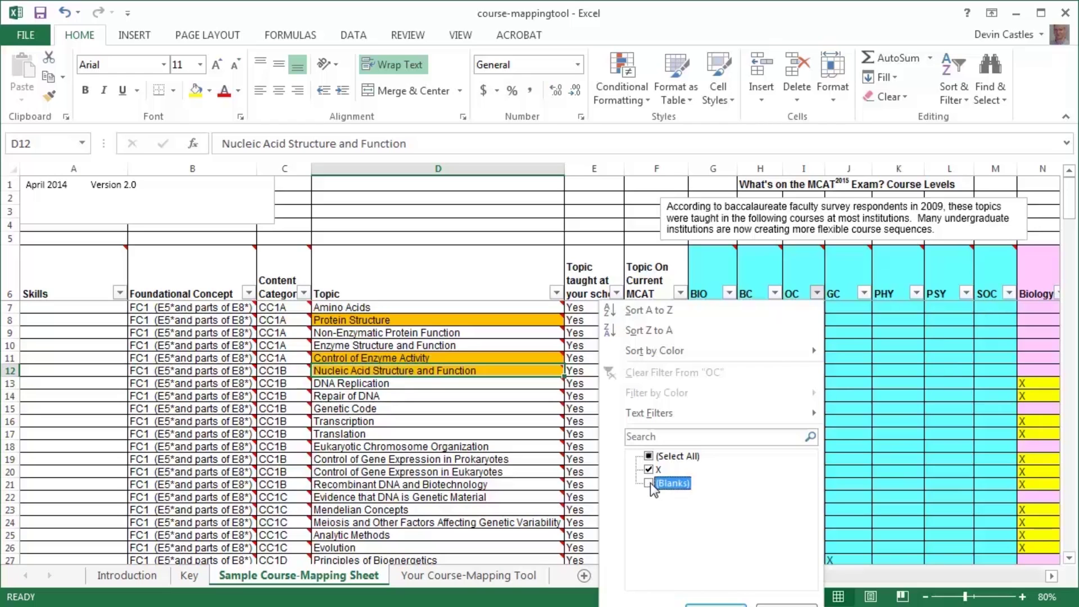
{"action": "left_click", "coordinate": [715, 605]}
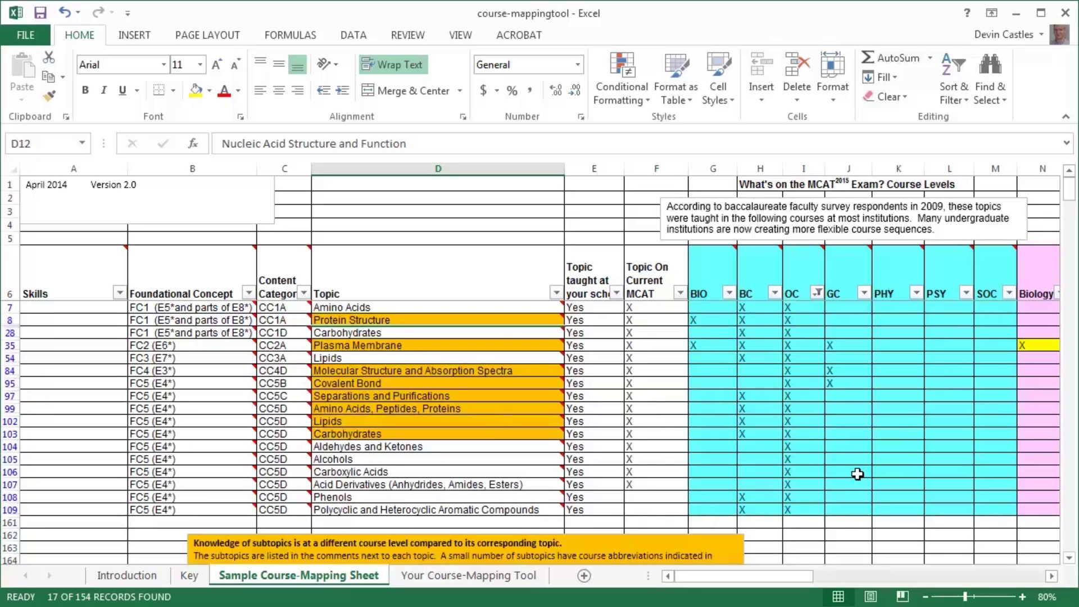
{"action": "left_click", "coordinate": [822, 292]}
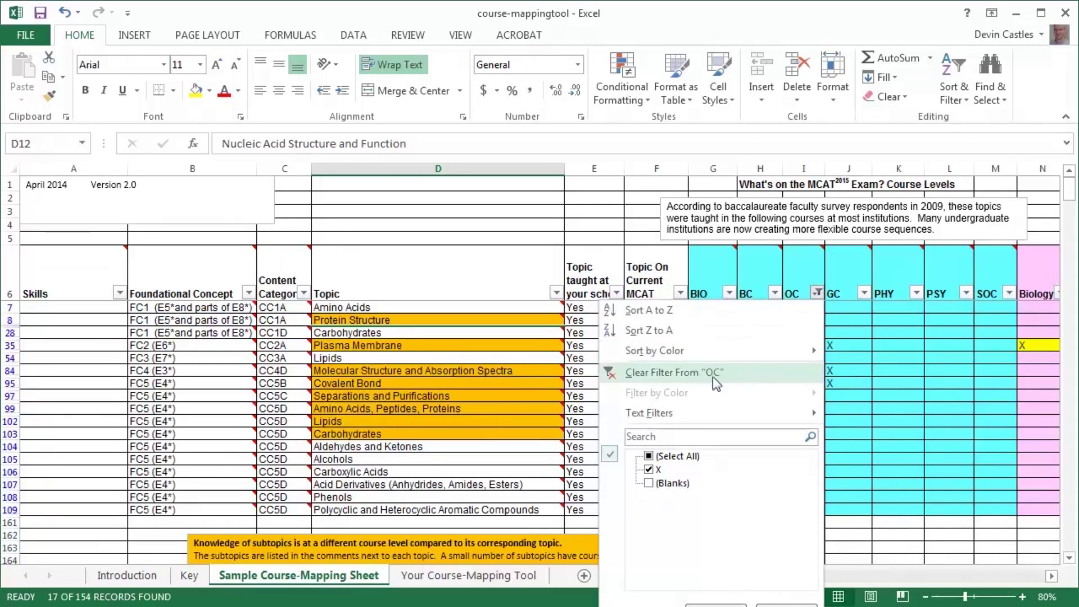
{"action": "left_click", "coordinate": [654, 484]}
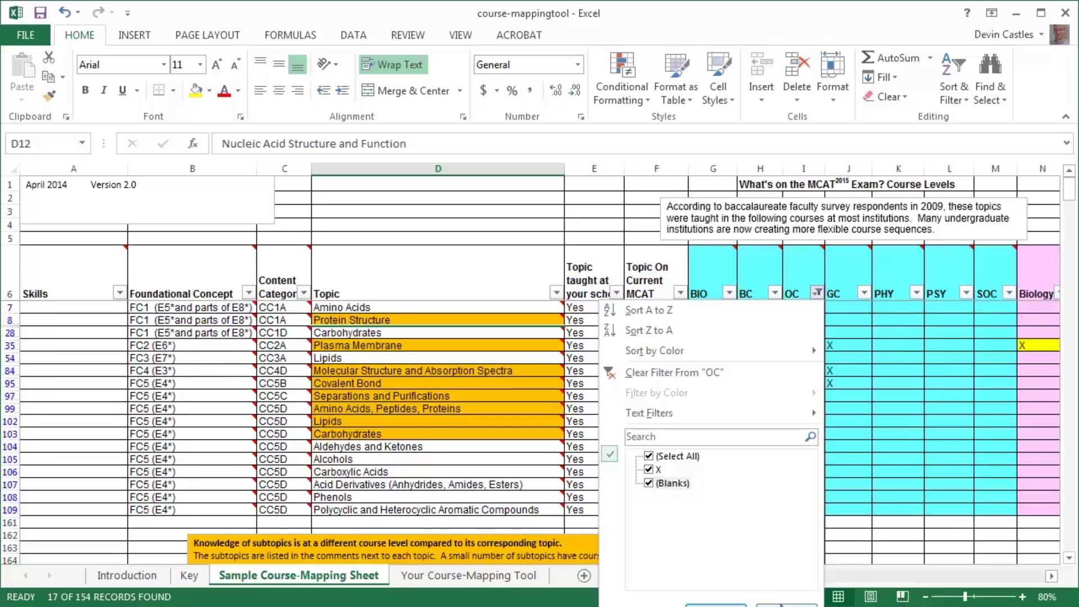
{"action": "left_click", "coordinate": [781, 604]}
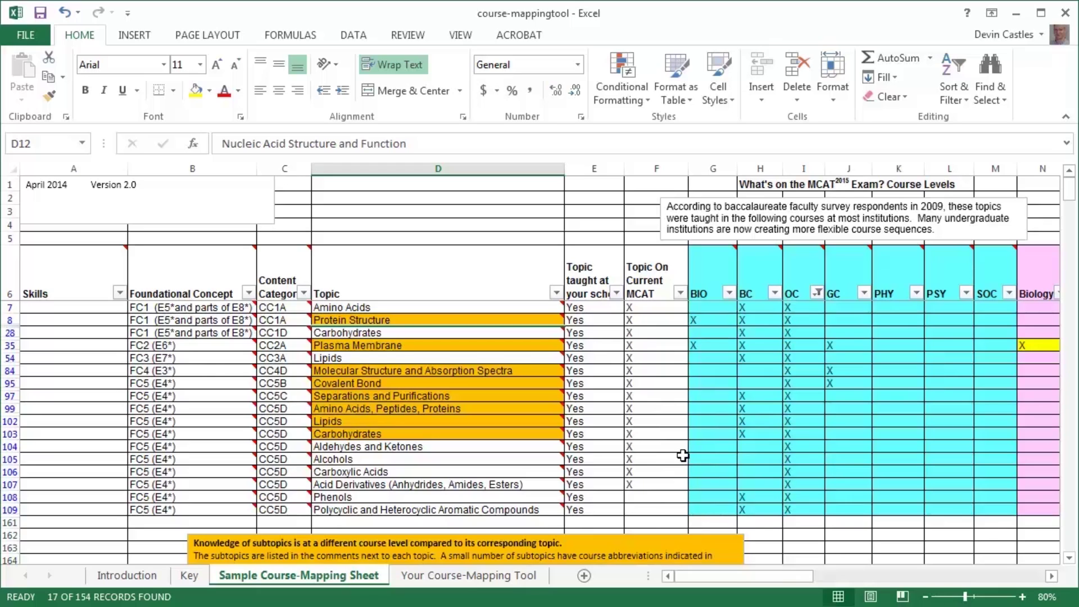
Step: Read the subtopic comment for the Aldehydes and Ketones topic and the comment on its CC5D content category
{"action": "mouse_move", "coordinate": [408, 449]}
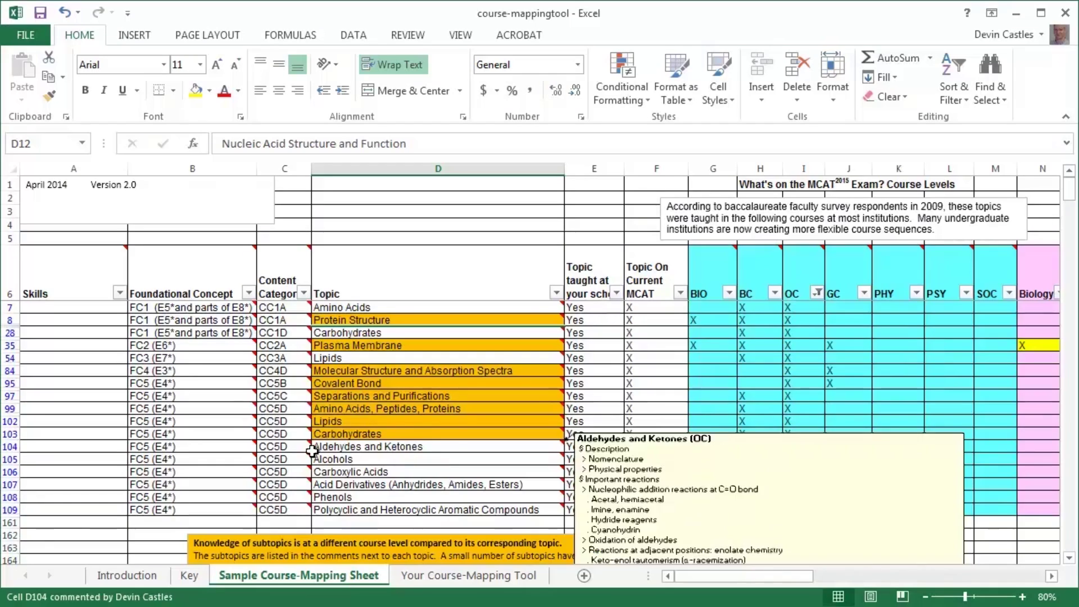
{"action": "mouse_move", "coordinate": [299, 451]}
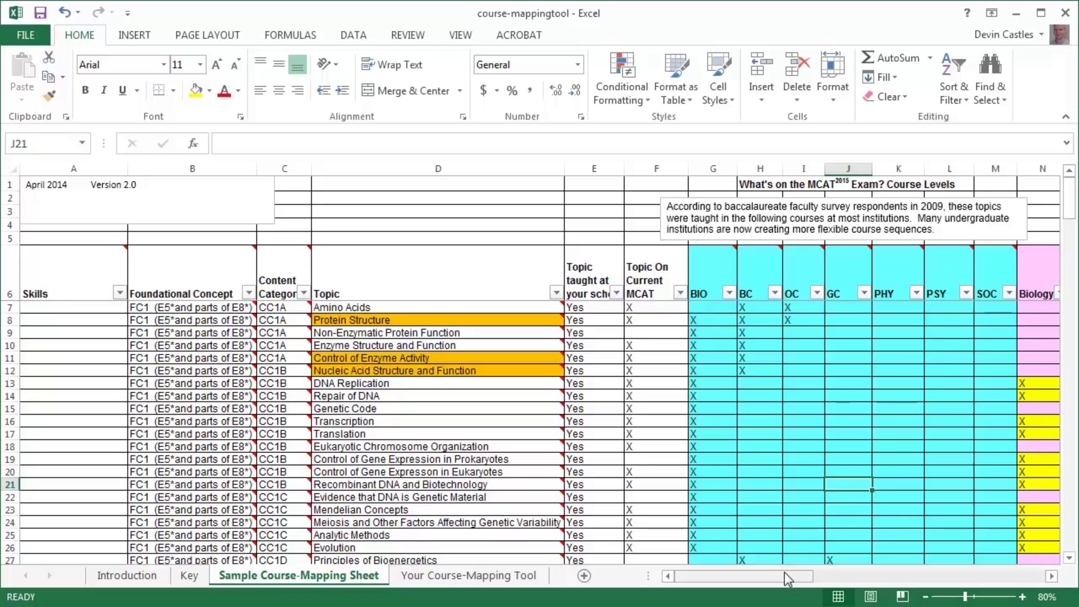
Step: Compare the Course List at Your School on the sample sheet with the one on the Your Course-Mapping Tool sheet
{"action": "left_click_drag", "start_coordinate": [784, 572], "coordinate": [841, 580]}
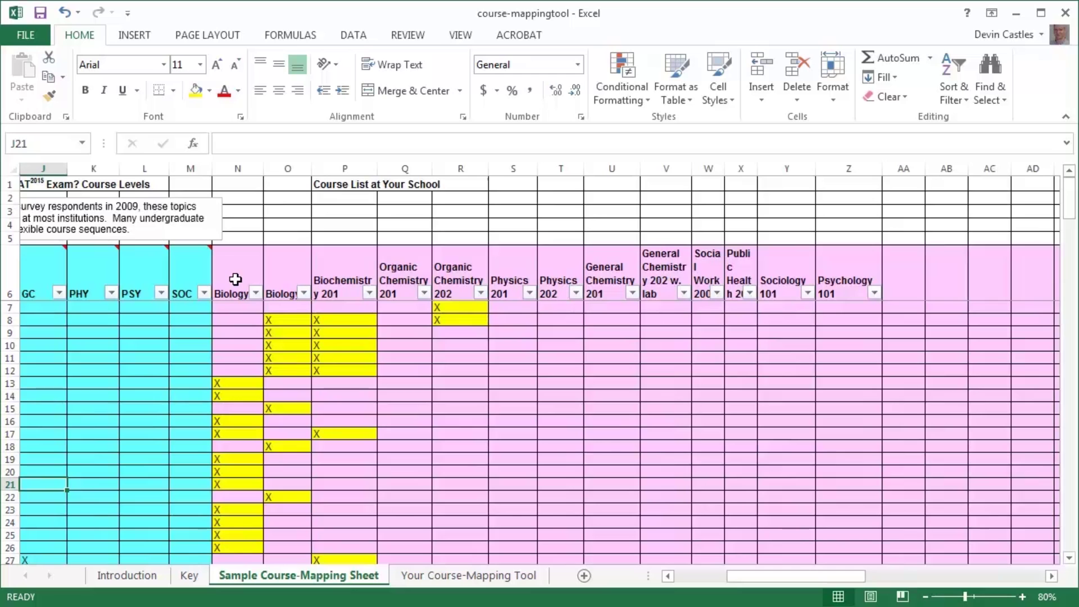
{"action": "left_click", "coordinate": [445, 576]}
{"action": "left_click_drag", "start_coordinate": [696, 575], "coordinate": [724, 575]}
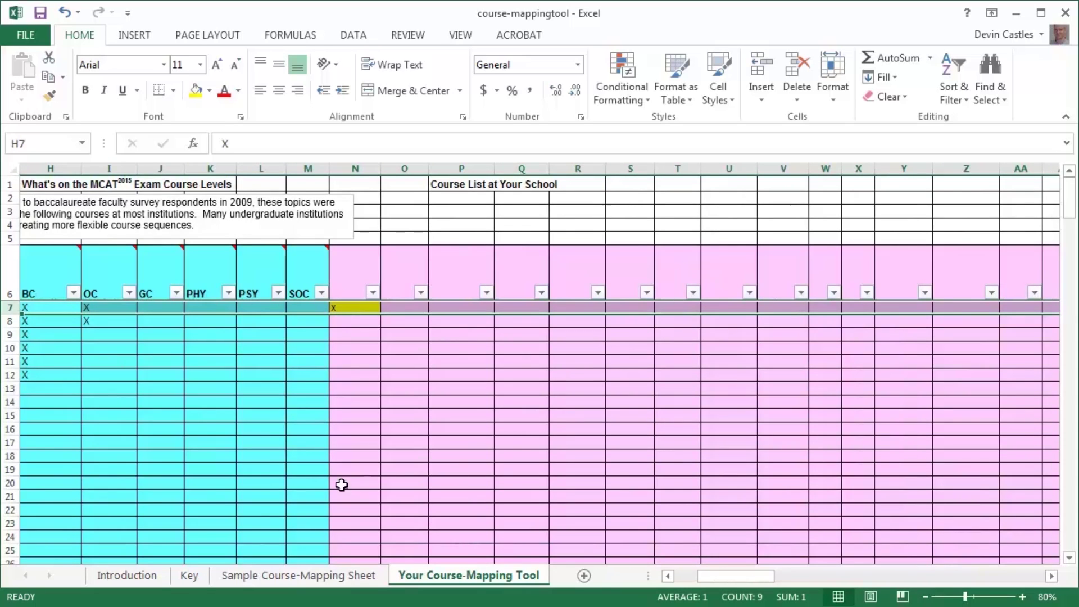
{"action": "left_click", "coordinate": [274, 576]}
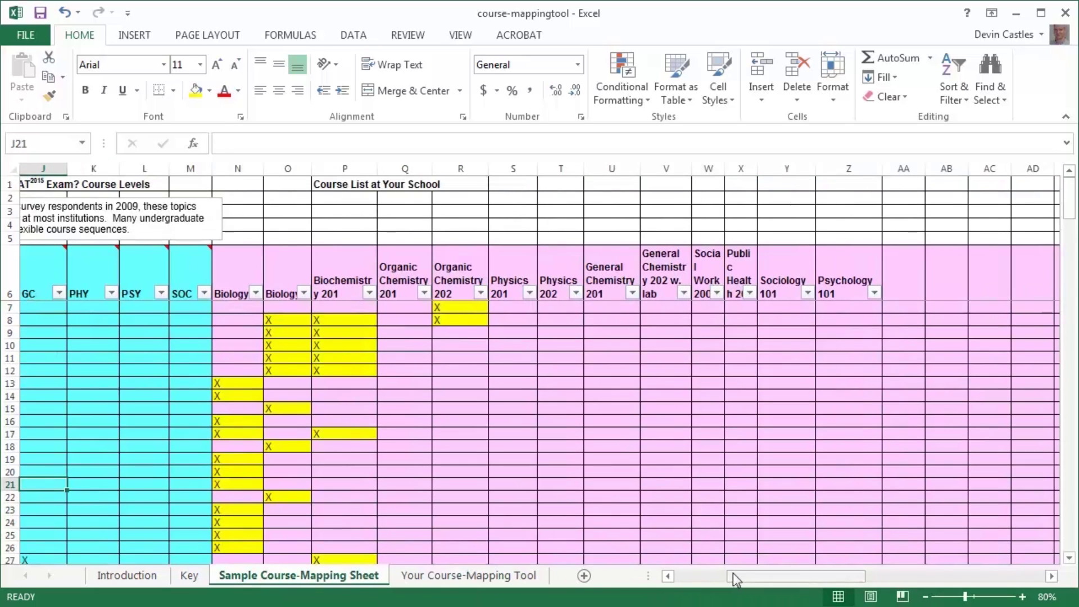
Step: Add "Health Policy" as a course header in cell AA6, beside Psychology 101, on the Sample Course-Mapping Sheet
{"action": "left_click_drag", "start_coordinate": [736, 574], "coordinate": [740, 575]}
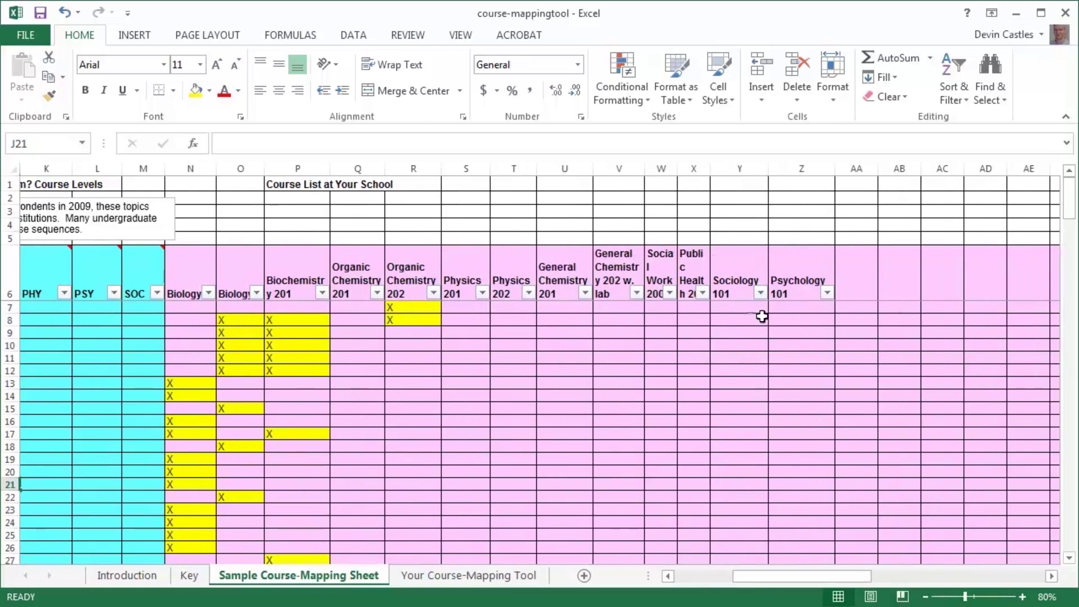
{"action": "left_click", "coordinate": [852, 287]}
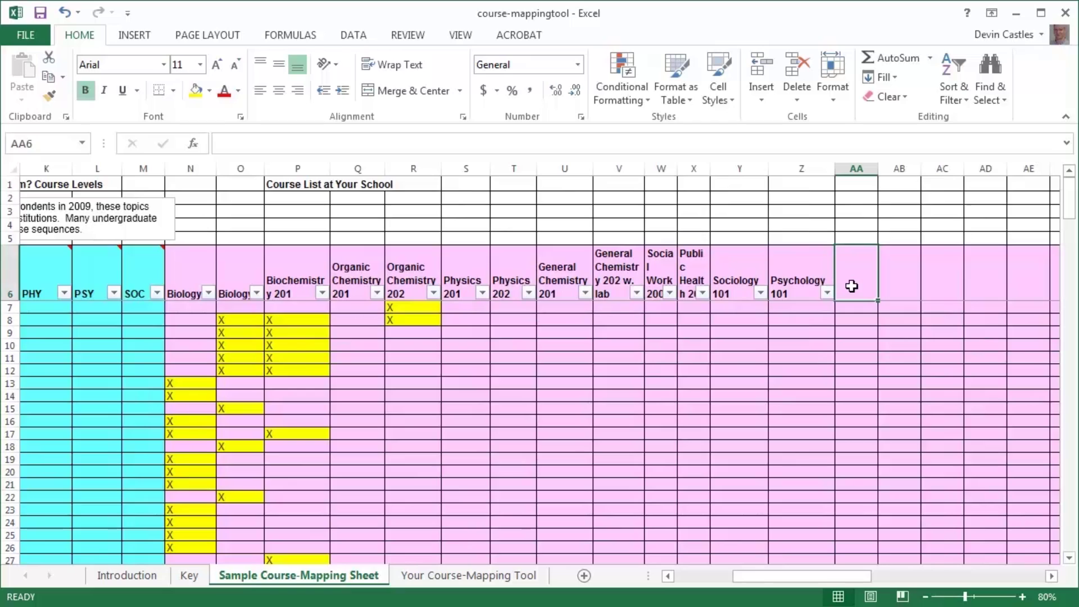
{"action": "type", "text": "Health Policy"}
{"action": "key", "text": "Return"}
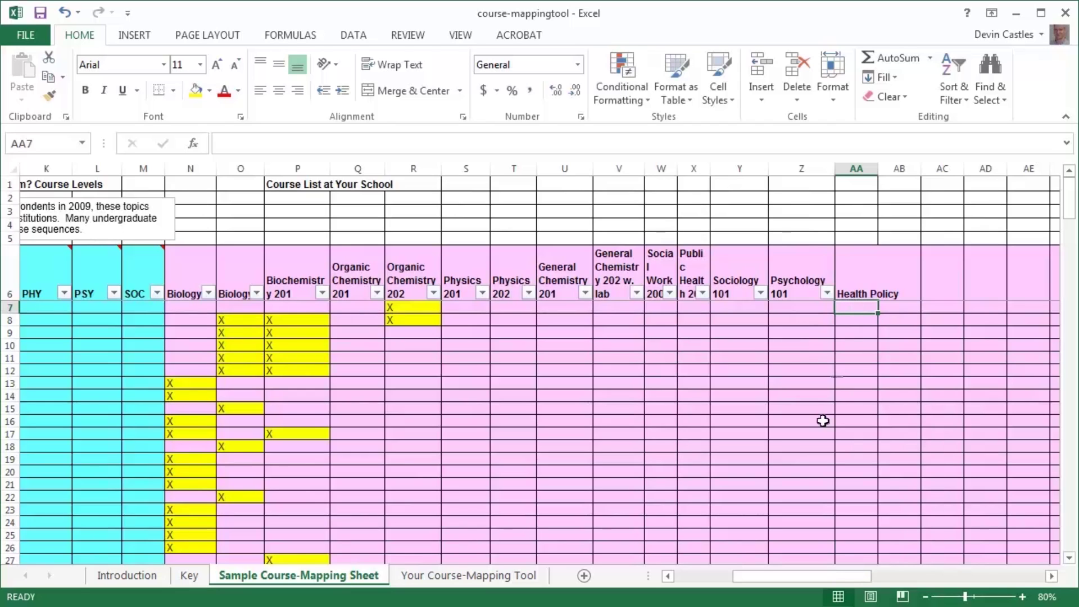
Step: Filter the SOC course-level column to show only the topics marked X, excluding blanks
{"action": "left_click_drag", "start_coordinate": [785, 578], "coordinate": [735, 578]}
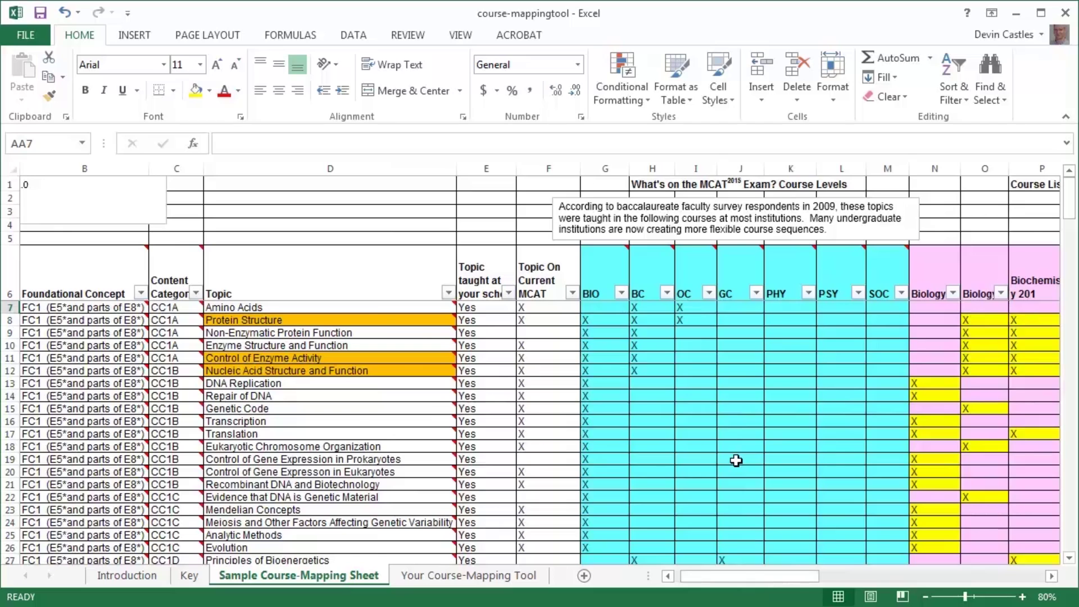
{"action": "left_click_drag", "start_coordinate": [699, 574], "coordinate": [693, 574]}
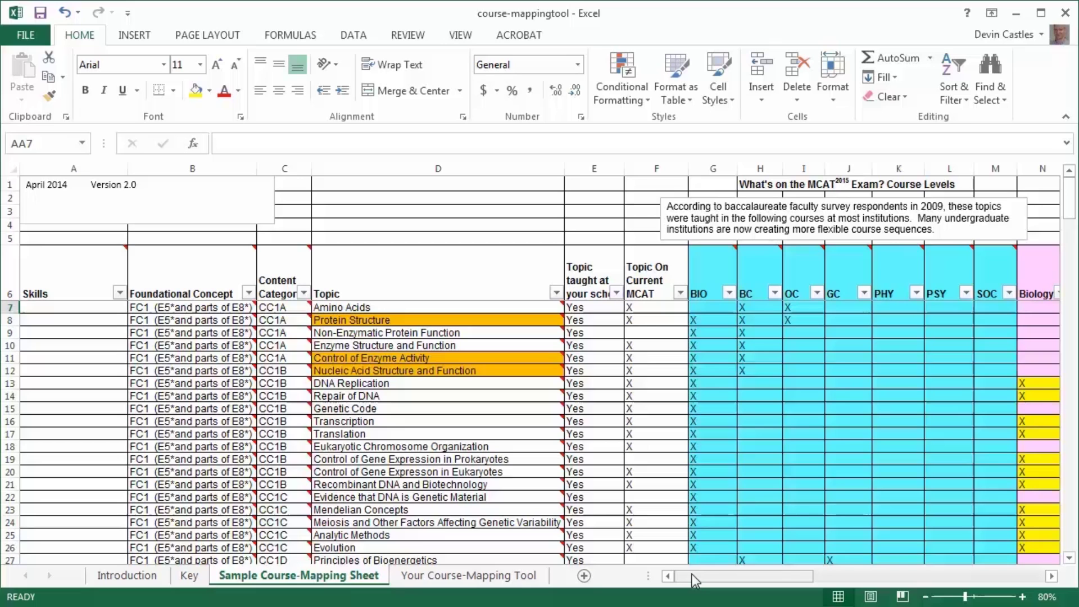
{"action": "left_click_drag", "start_coordinate": [692, 576], "coordinate": [739, 582]}
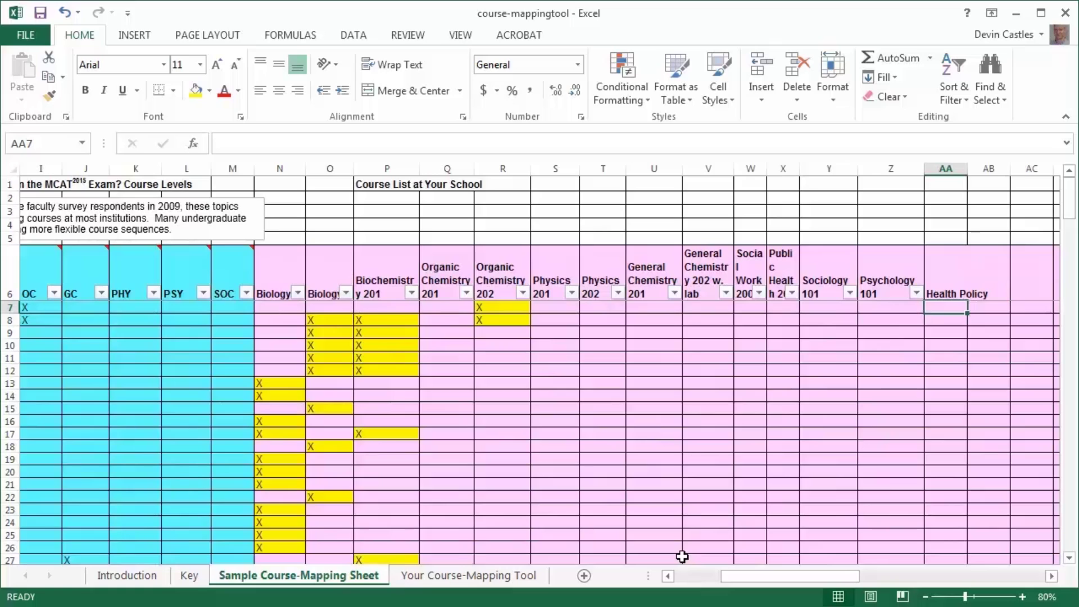
{"action": "left_click_drag", "start_coordinate": [725, 582], "coordinate": [697, 579]}
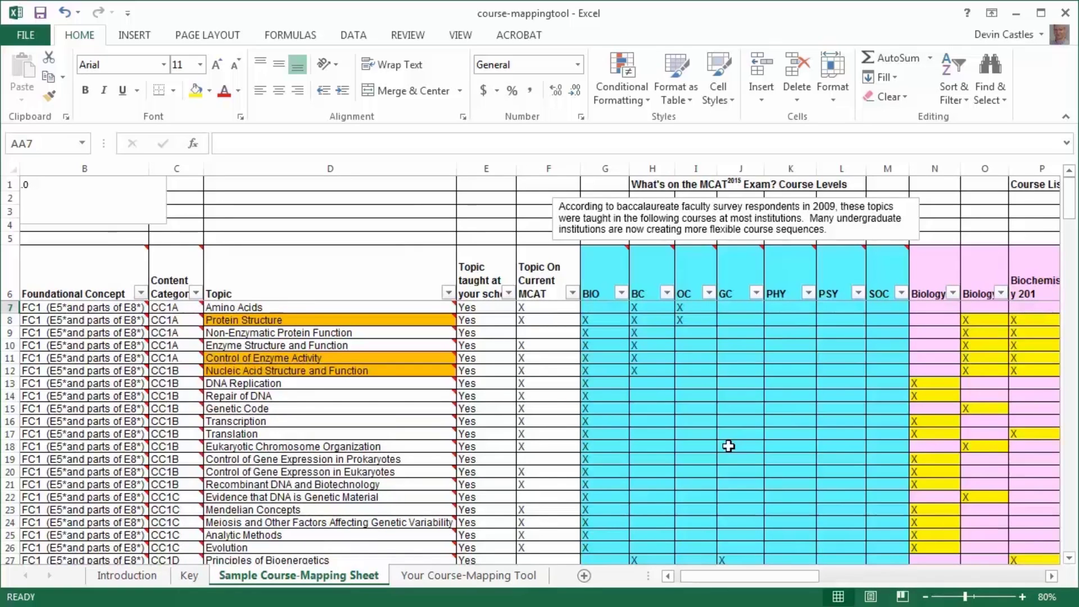
{"action": "mouse_move", "coordinate": [864, 276]}
{"action": "left_click", "coordinate": [901, 293]}
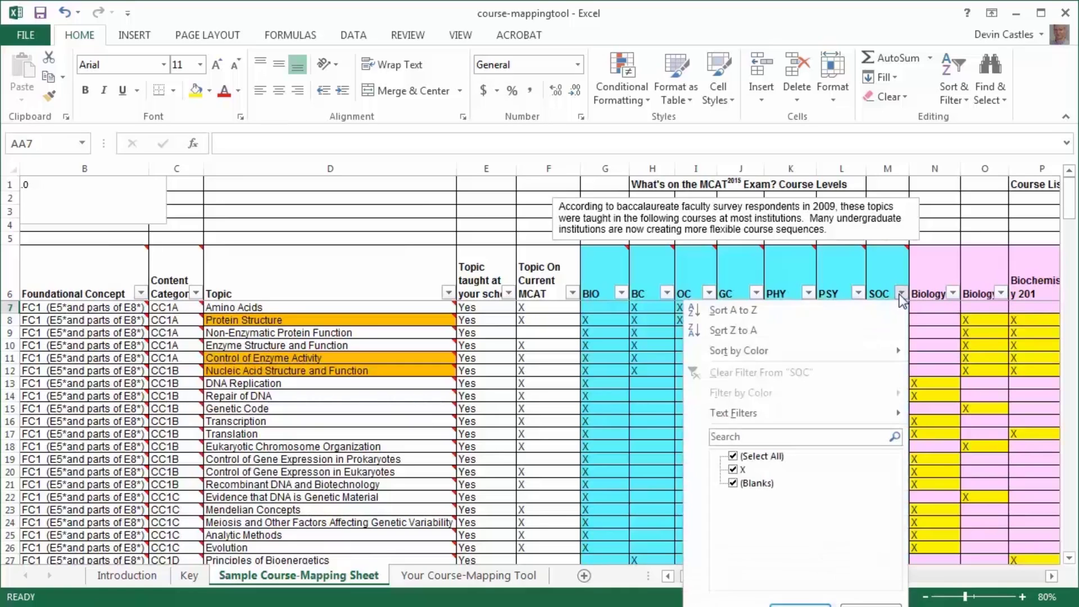
{"action": "left_click", "coordinate": [733, 482]}
{"action": "key", "text": "Return"}
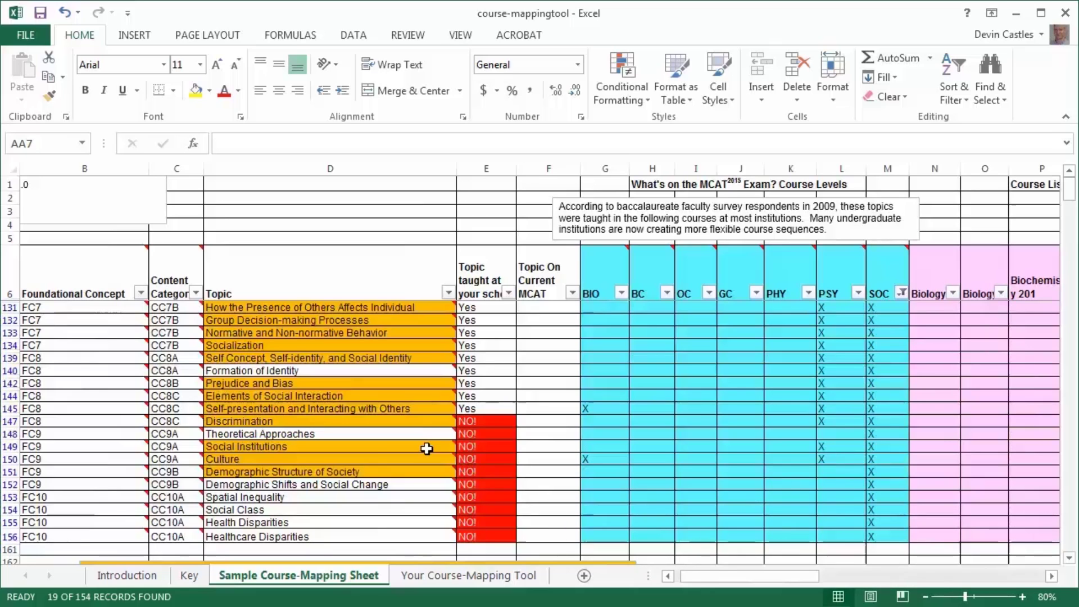
Step: Enter "x" in the Health Policy column for Social Class, Health Disparities and Healthcare Disparities, cells AA154 to AA156
{"action": "mouse_move", "coordinate": [386, 484]}
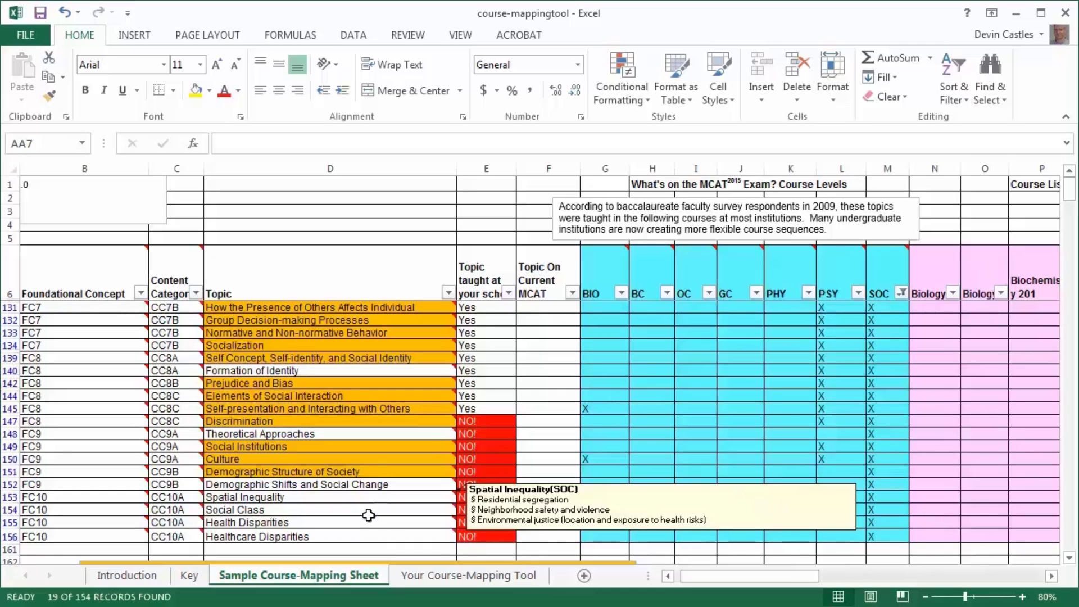
{"action": "mouse_move", "coordinate": [340, 524]}
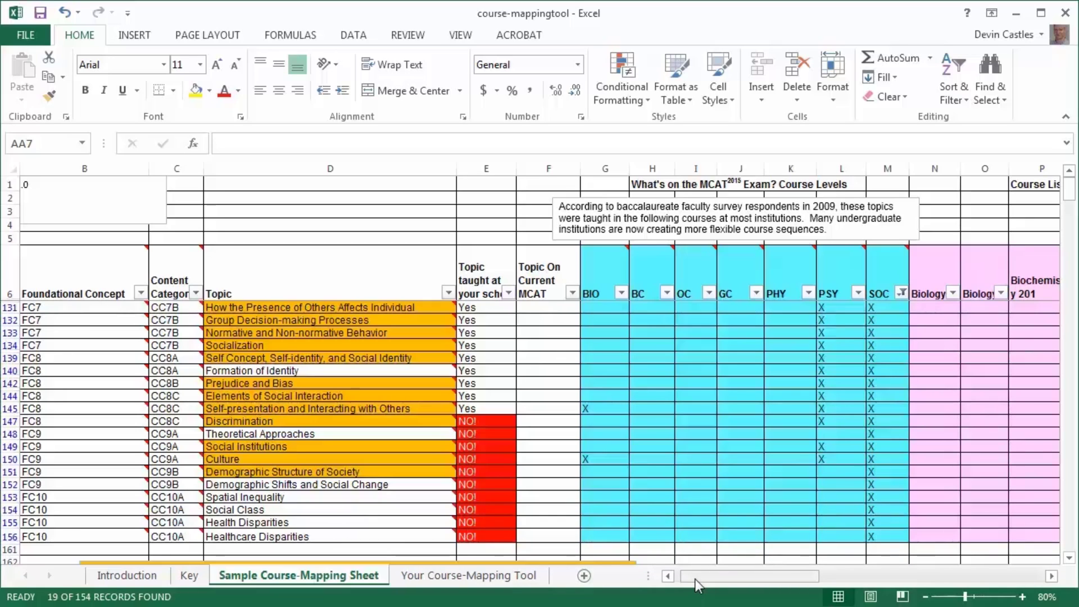
{"action": "left_click_drag", "start_coordinate": [697, 579], "coordinate": [744, 580]}
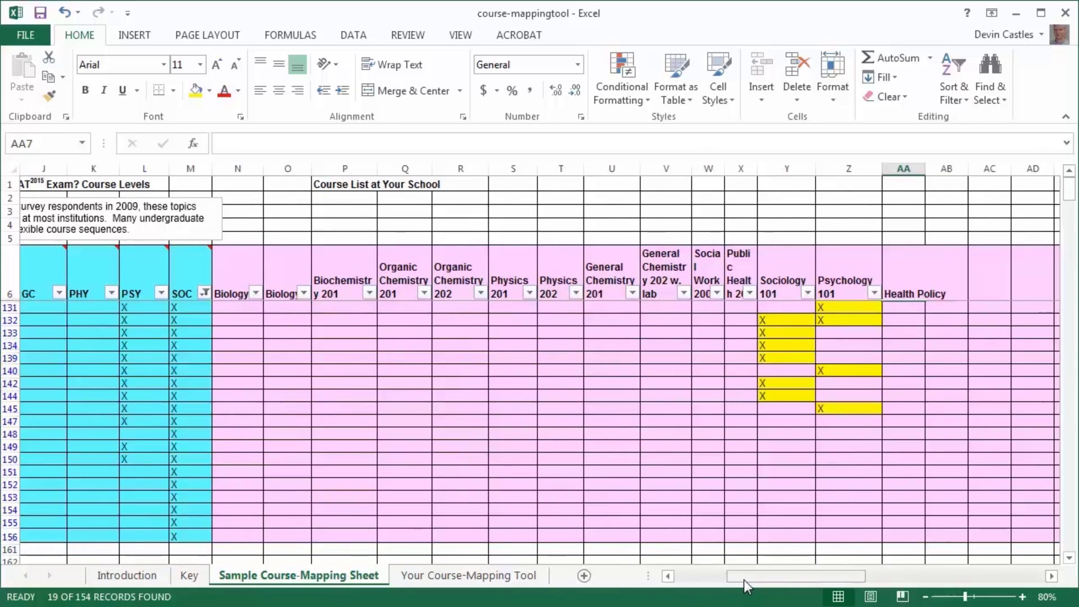
{"action": "left_click", "coordinate": [901, 510]}
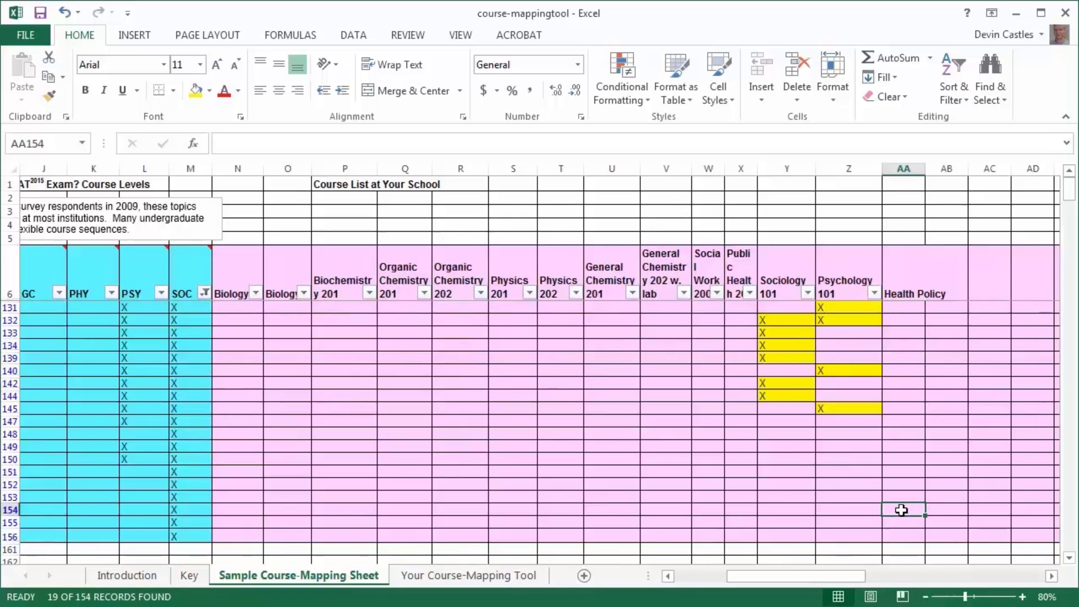
{"action": "type", "text": "x"}
{"action": "key", "text": "Return"}
{"action": "type", "text": "x"}
{"action": "key", "text": "Return"}
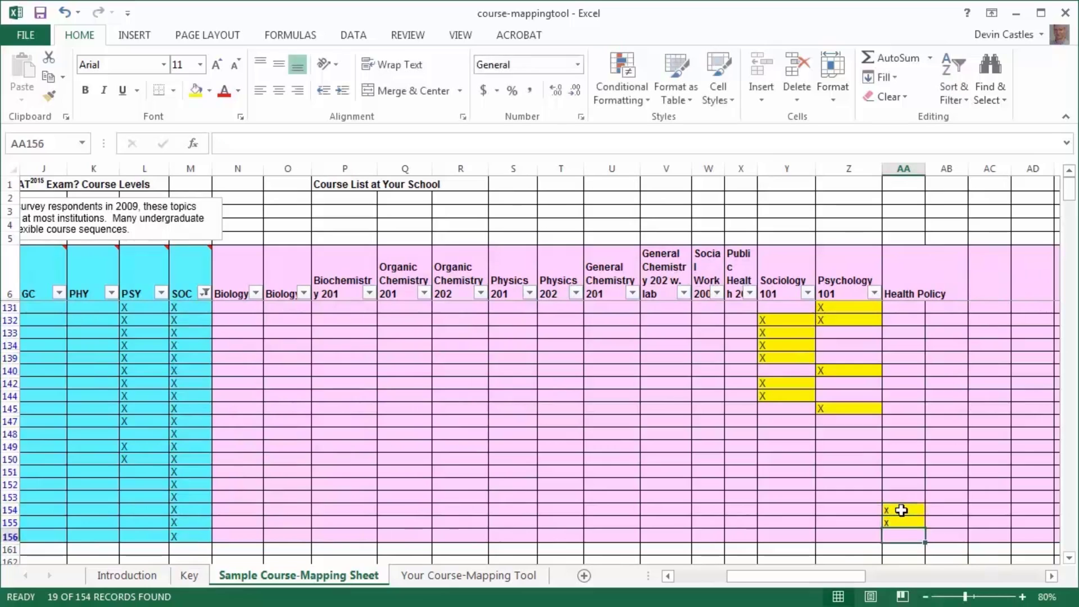
{"action": "type", "text": "x"}
{"action": "key", "text": "Return"}
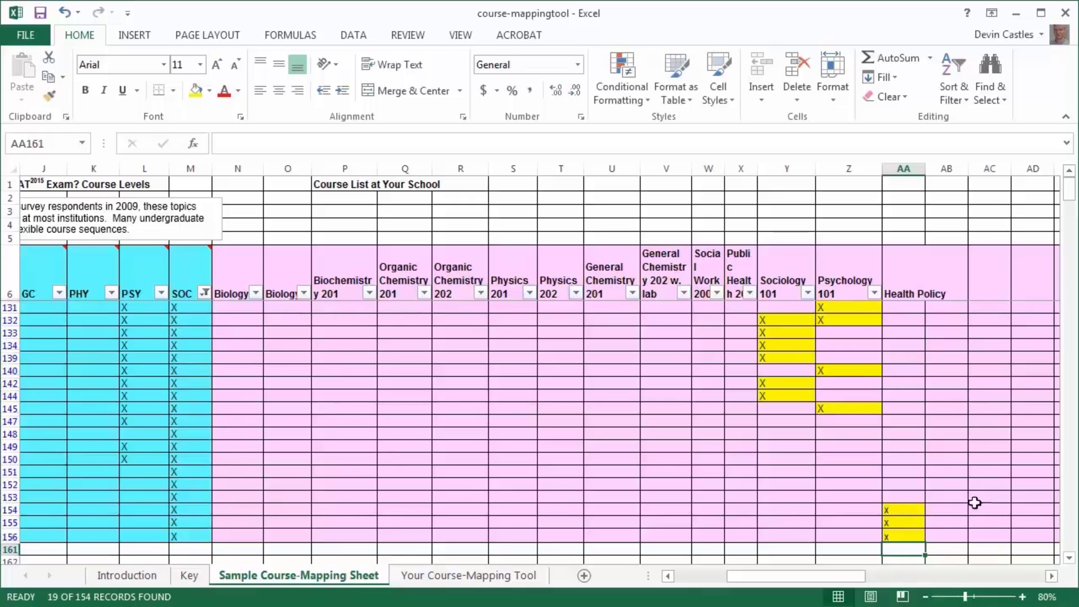
Step: Insert the comment "Poverty not taught" on the Health Policy mark for Social Class in cell AA154
{"action": "left_click", "coordinate": [911, 510]}
{"action": "right_click", "coordinate": [911, 511]}
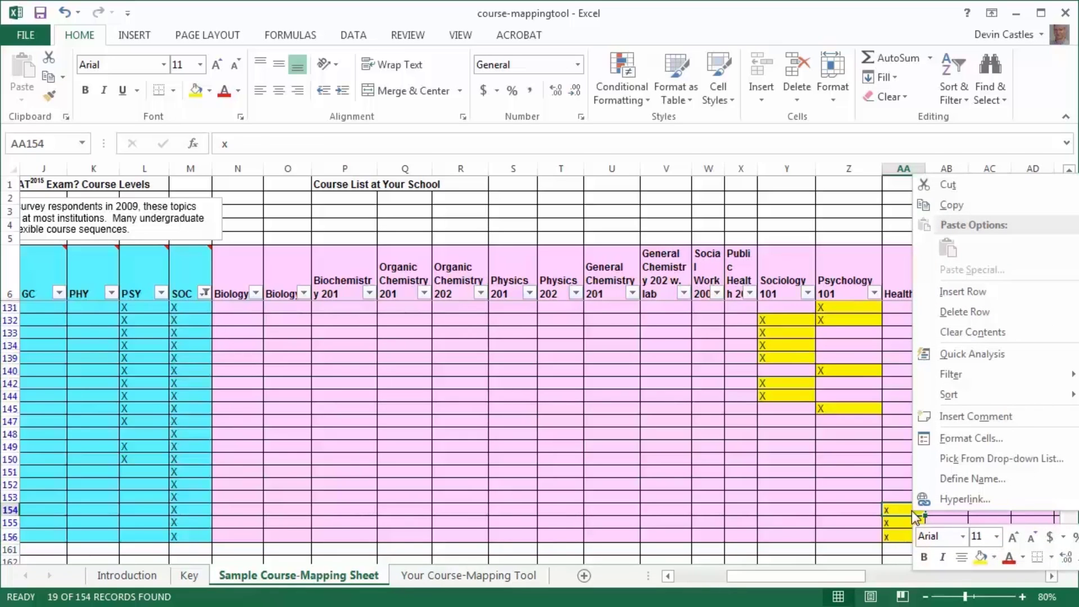
{"action": "left_click", "coordinate": [966, 416]}
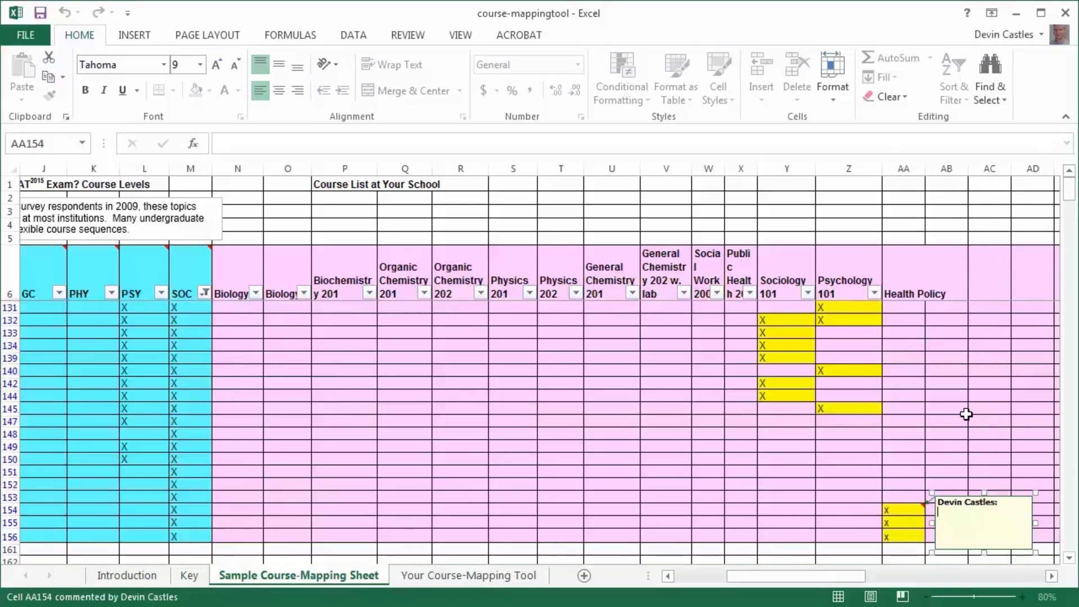
{"action": "type", "text": "Poverty not taught"}
{"action": "left_click", "coordinate": [933, 448]}
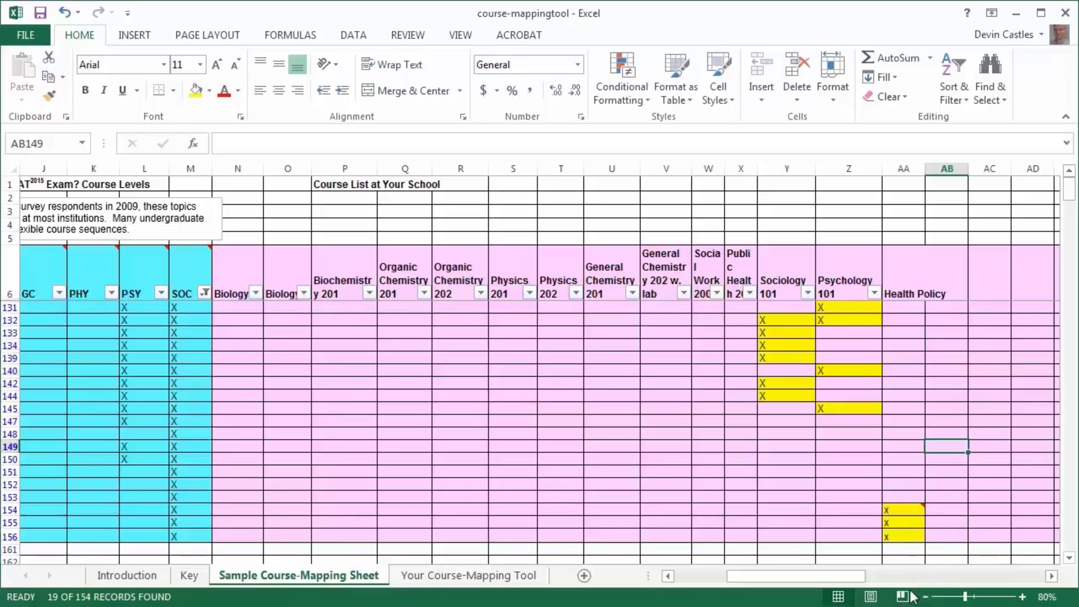
Step: Check the Topic taught at your school entries for the Health Policy topics and view the comment on cell AA154
{"action": "left_click_drag", "start_coordinate": [843, 576], "coordinate": [762, 576]}
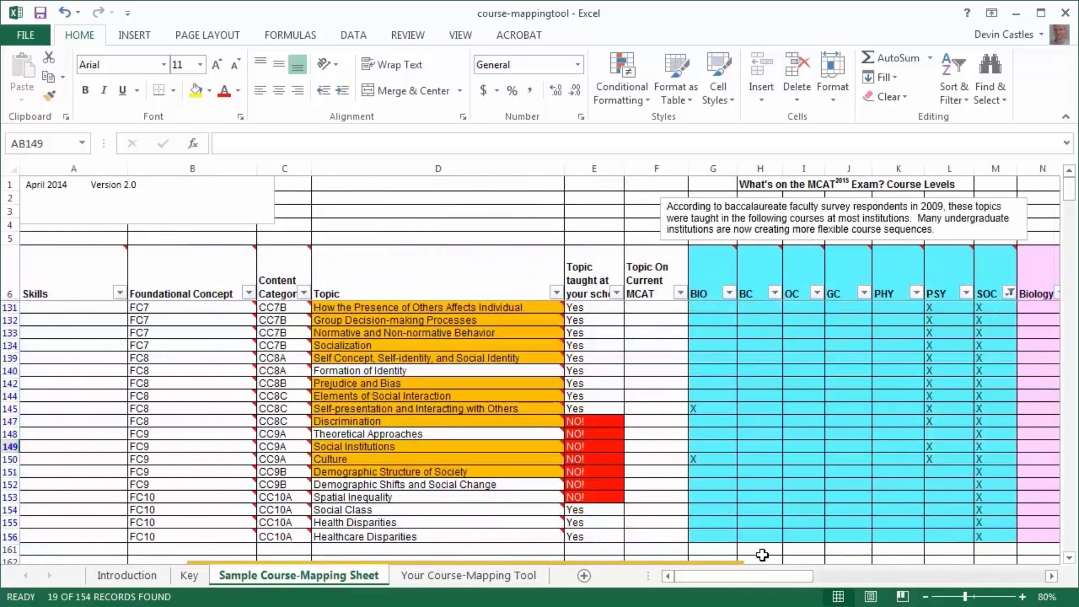
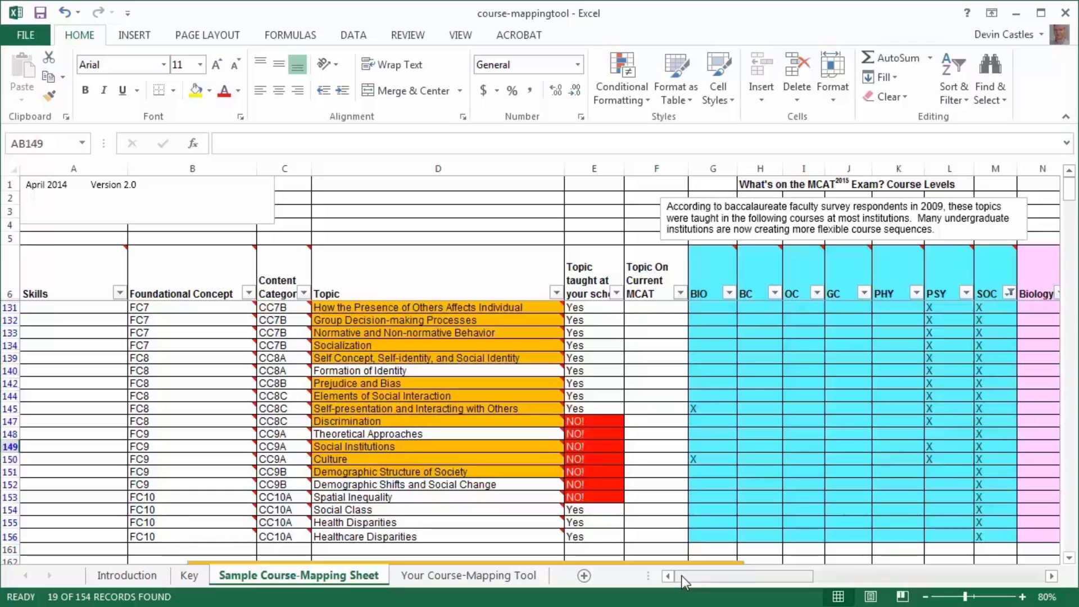
{"action": "left_click_drag", "start_coordinate": [682, 576], "coordinate": [757, 586]}
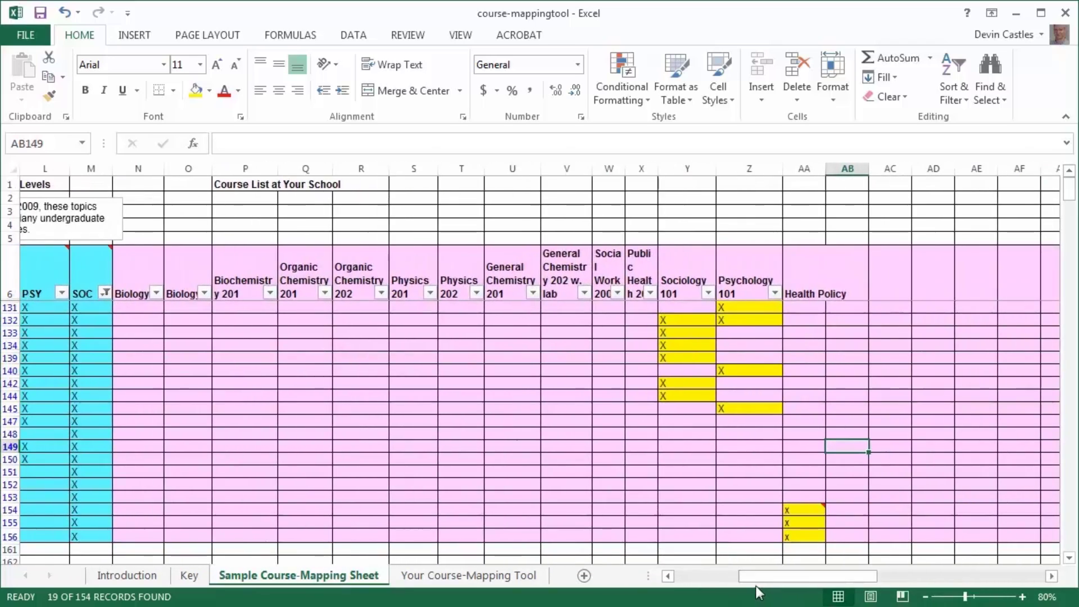
{"action": "mouse_move", "coordinate": [814, 513]}
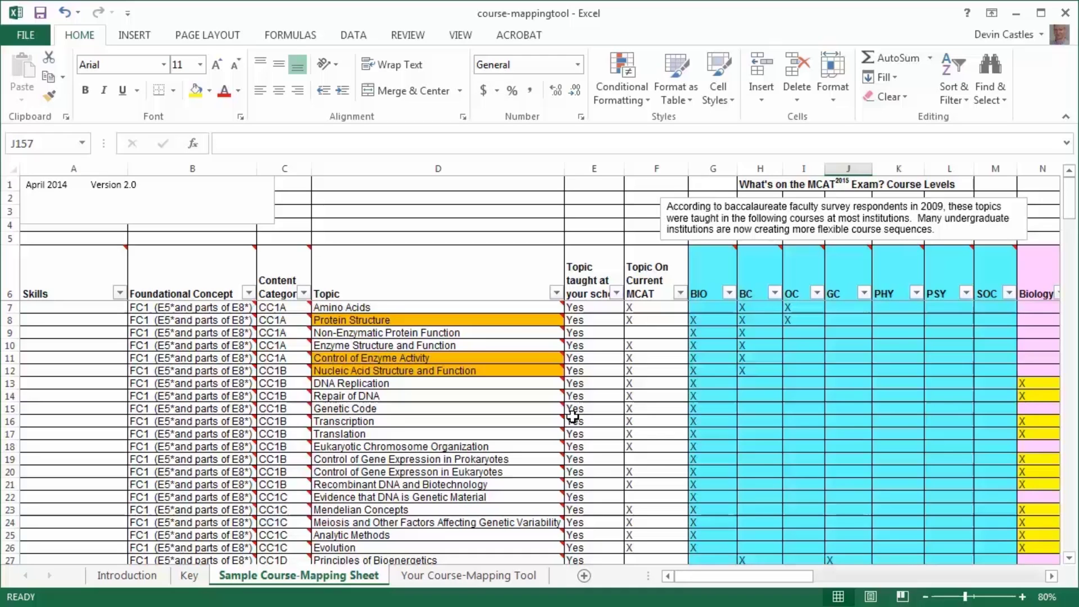
Step: Review the unfiltered topics against the Course List at Your School and read the GC and BC header comments
{"action": "left_click_drag", "start_coordinate": [795, 575], "coordinate": [812, 575]}
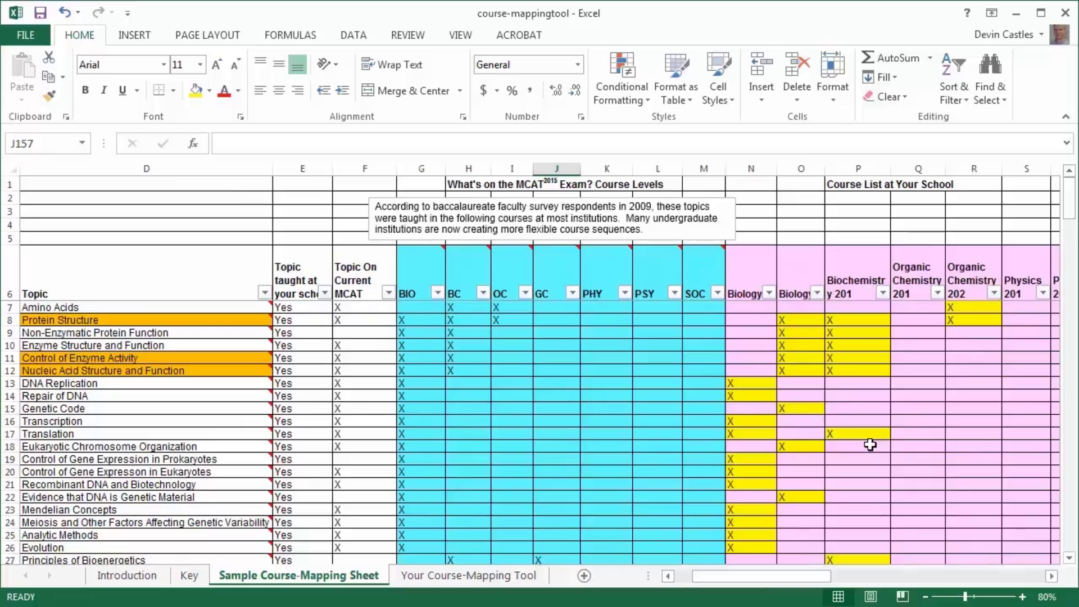
{"action": "scroll", "coordinate": [855, 470], "scroll_direction": "left", "scroll_amount": 3}
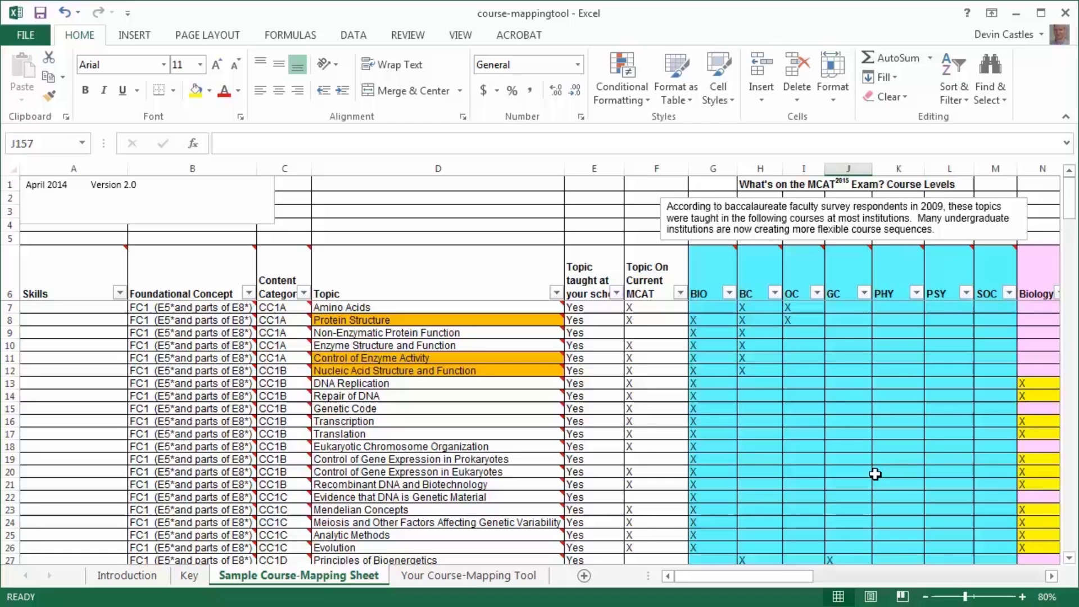
{"action": "mouse_move", "coordinate": [478, 448]}
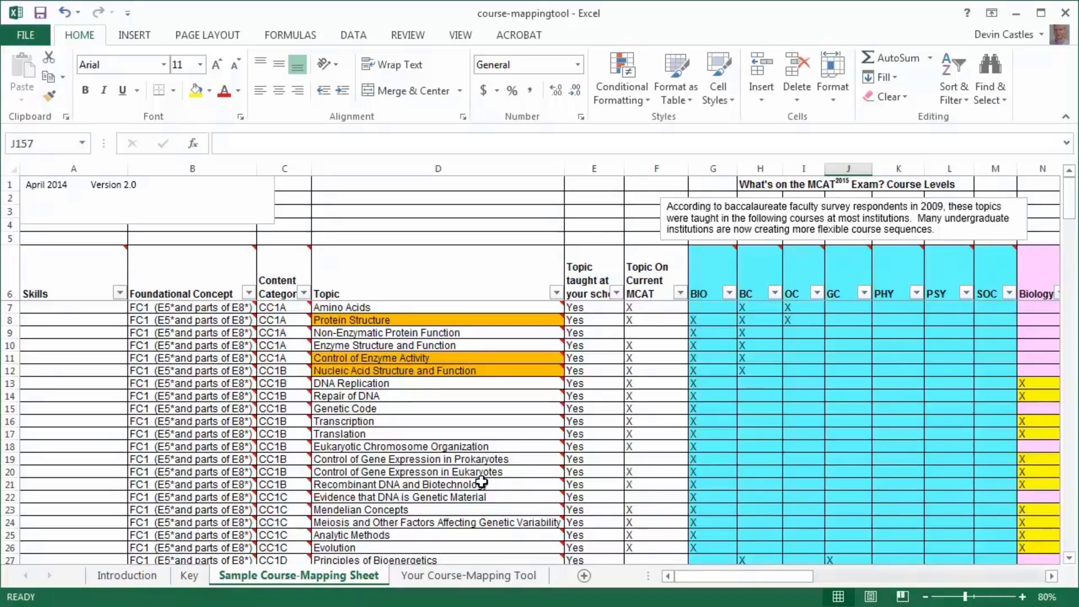
{"action": "mouse_move", "coordinate": [292, 438]}
{"action": "mouse_move", "coordinate": [852, 285]}
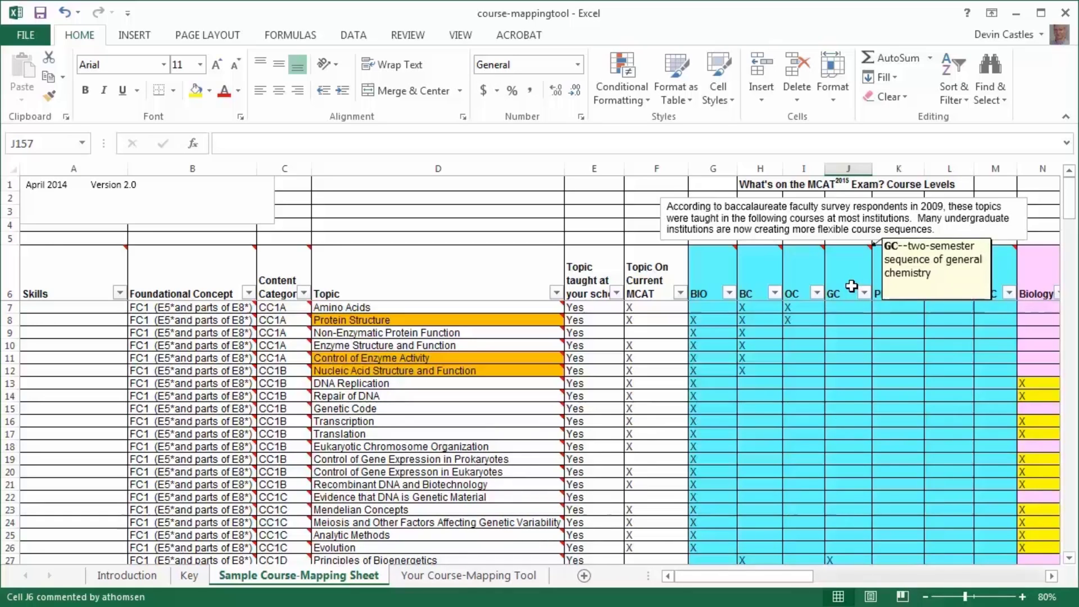
{"action": "mouse_move", "coordinate": [742, 269]}
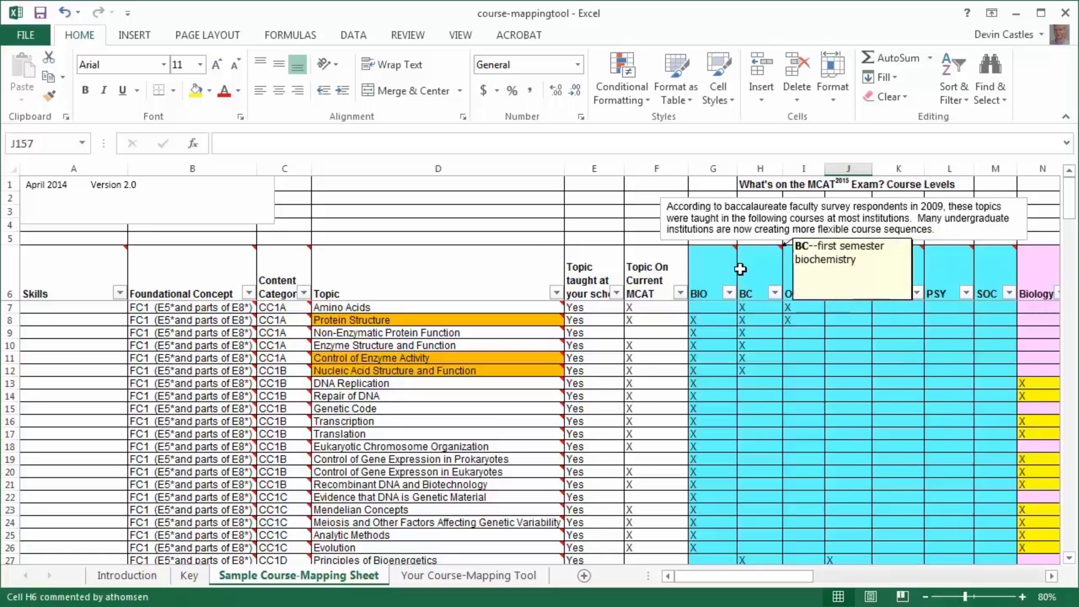